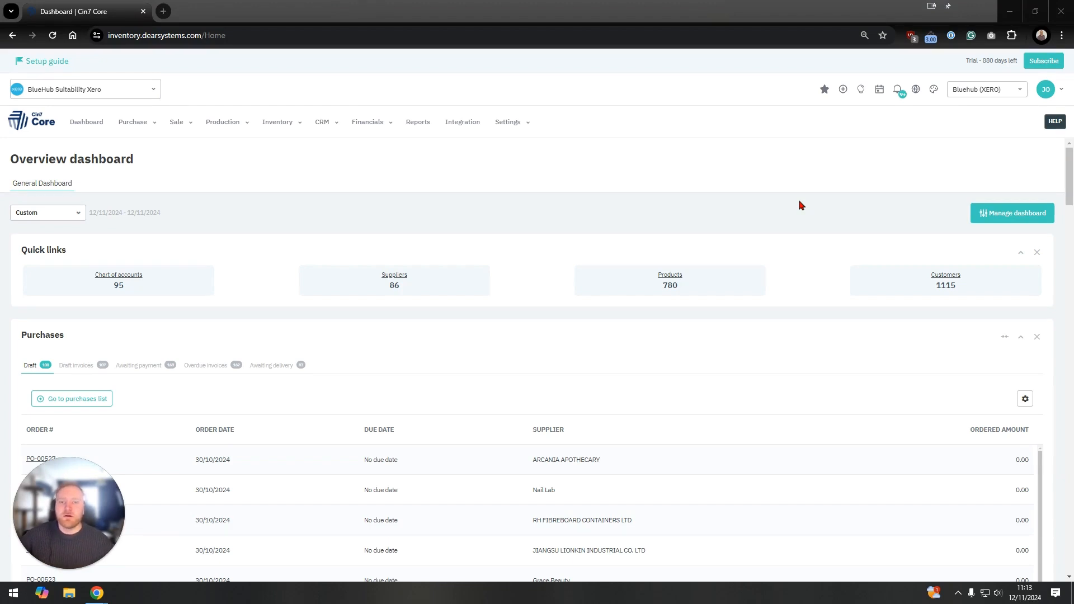
Step: Open the product discounts list from the stock section of the reference books
click(530, 127)
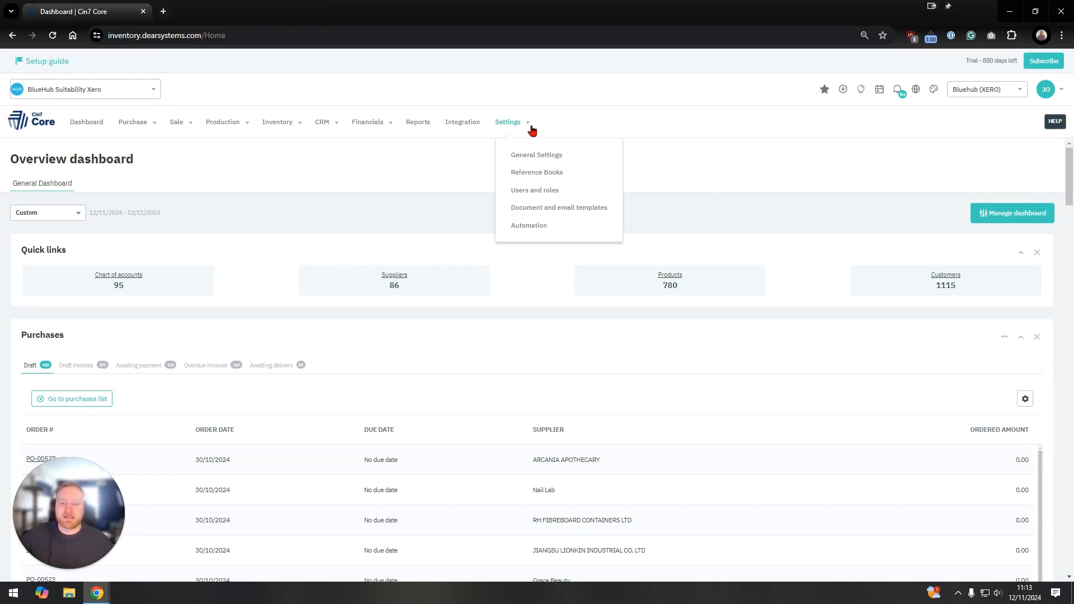
click(530, 173)
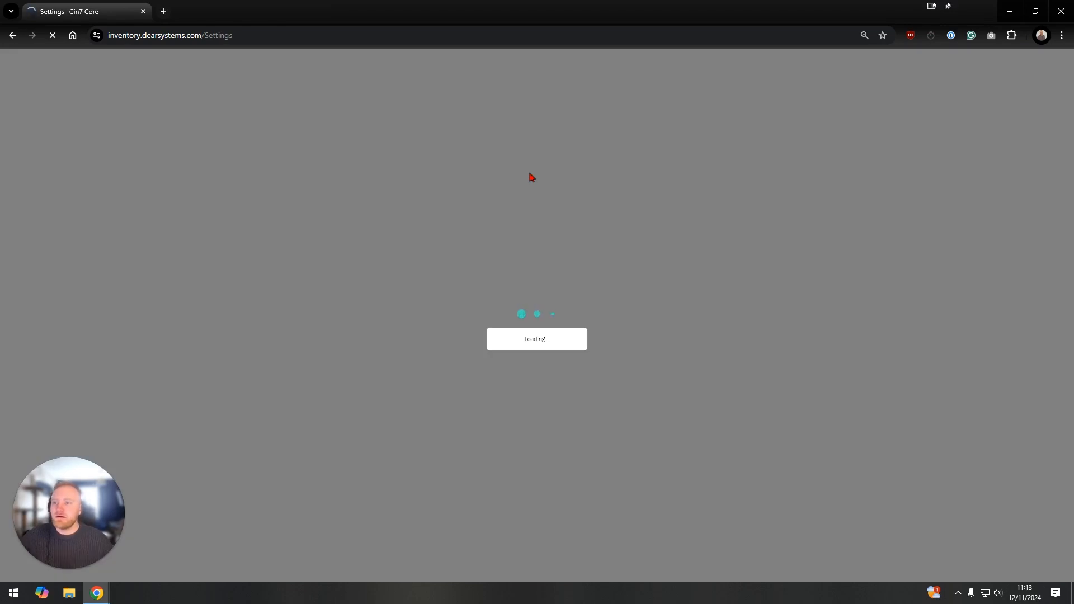
scroll(635, 276, down, 4)
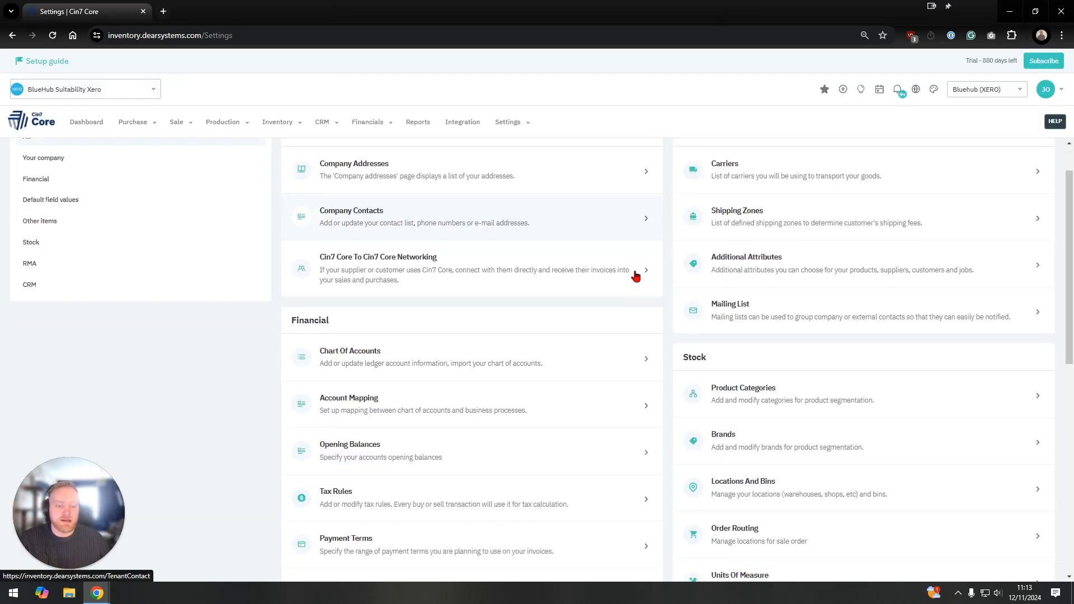
scroll(636, 276, down, 2)
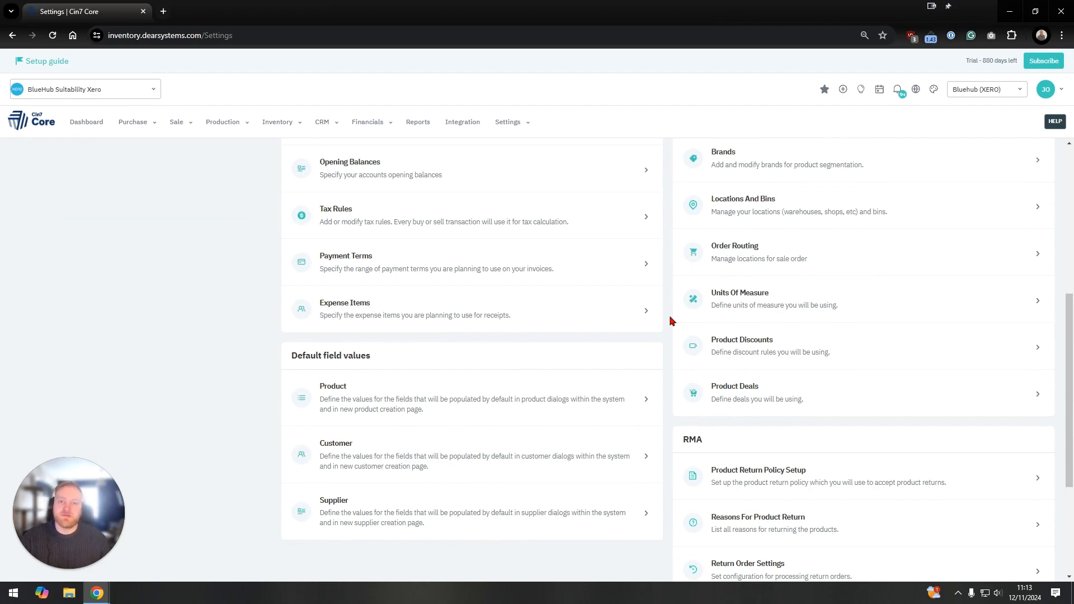
click(727, 359)
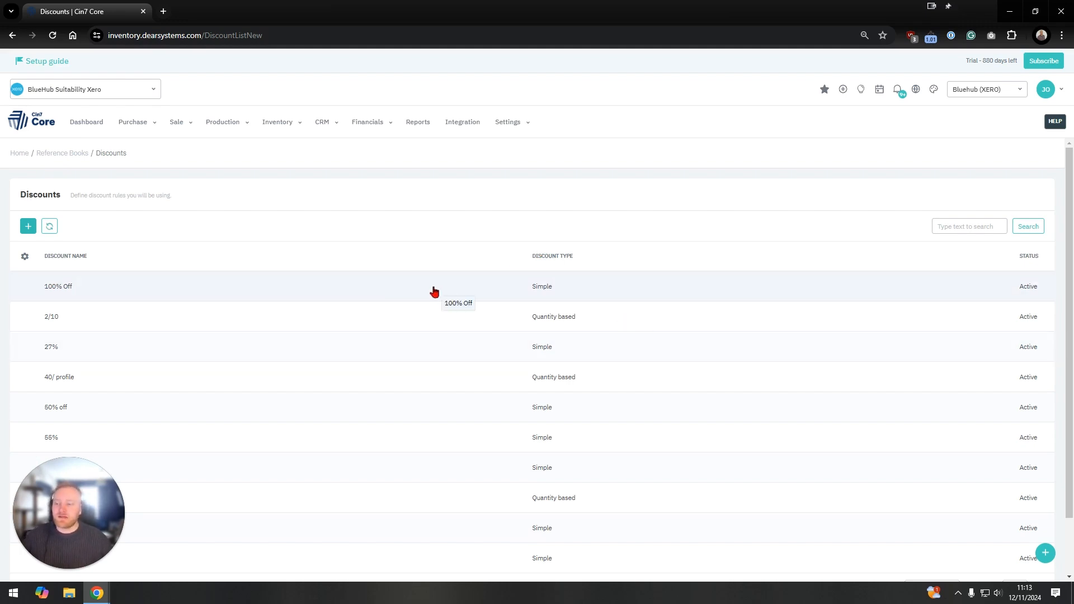
Step: Start a new discount rule and name it 100%
scroll(434, 292, down, 1)
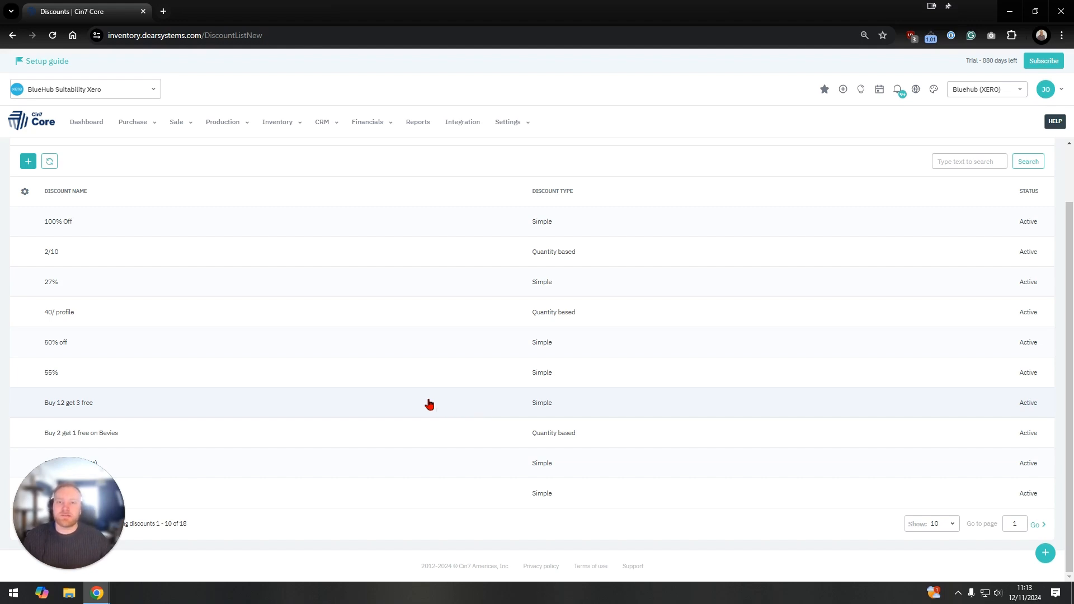
scroll(425, 403, up, 2)
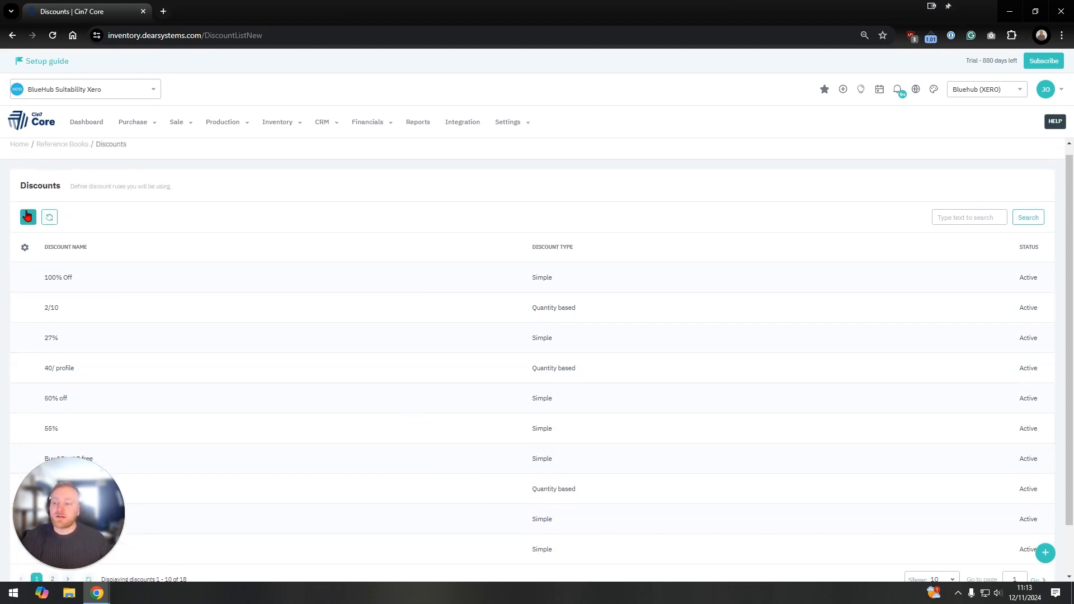
click(27, 216)
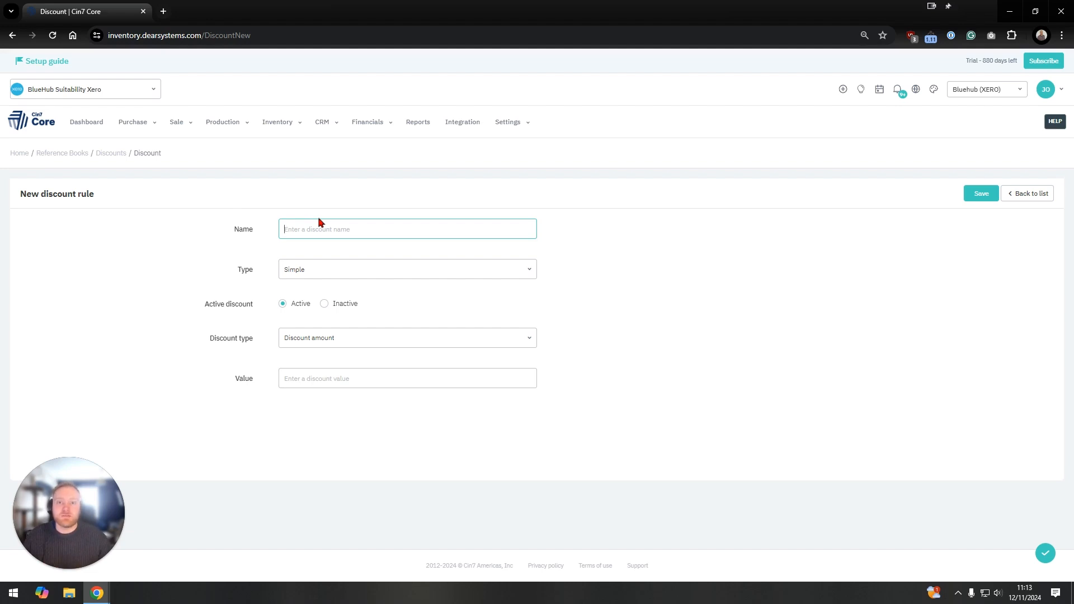
text(100%)
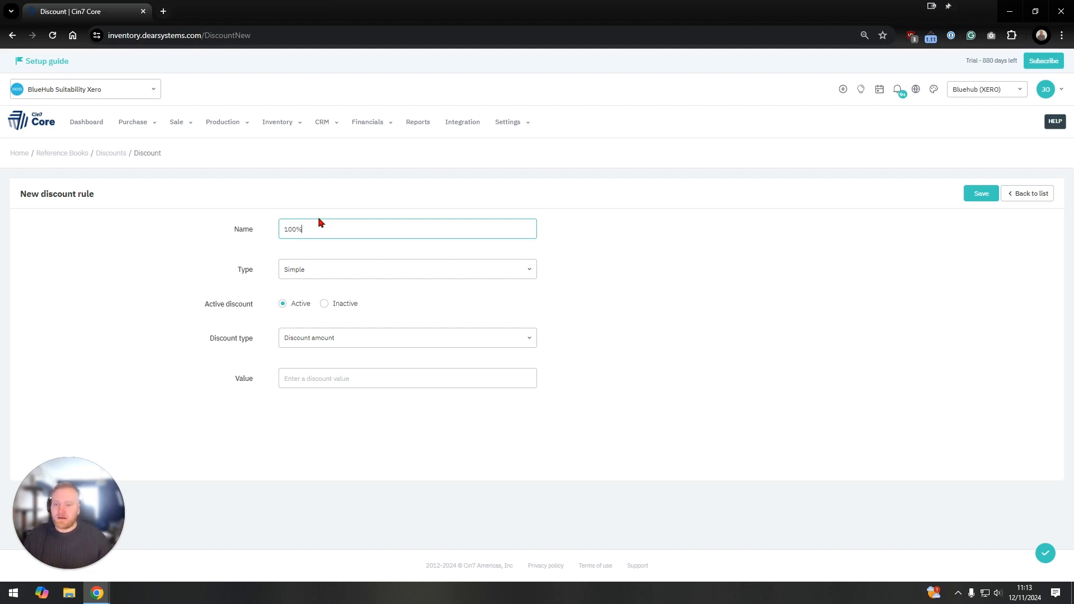
Step: Define the simple discount rule as a % Discount with a value of 100
click(342, 270)
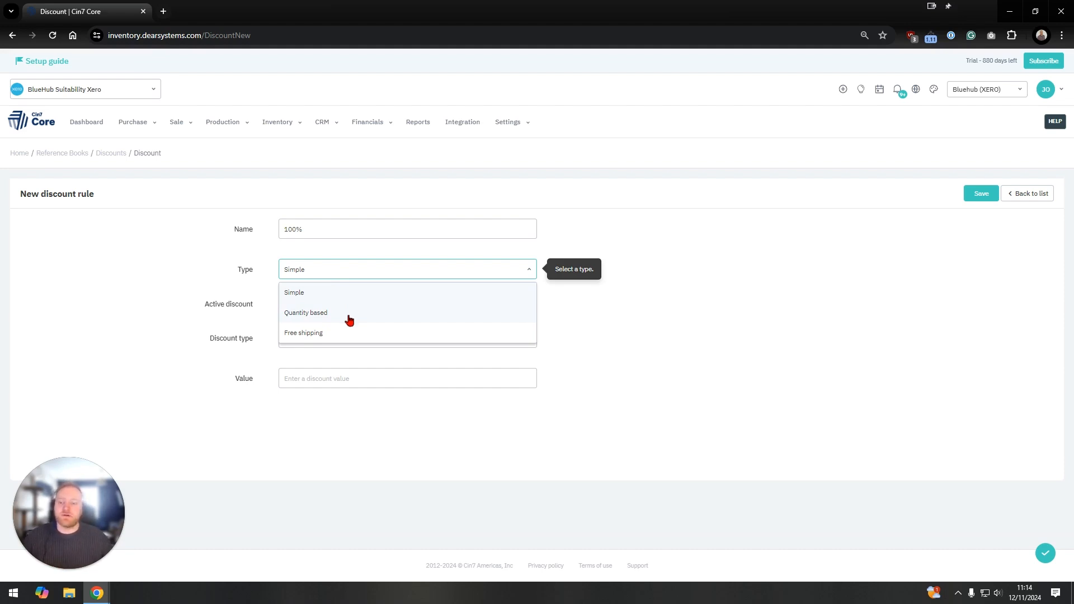
click(553, 294)
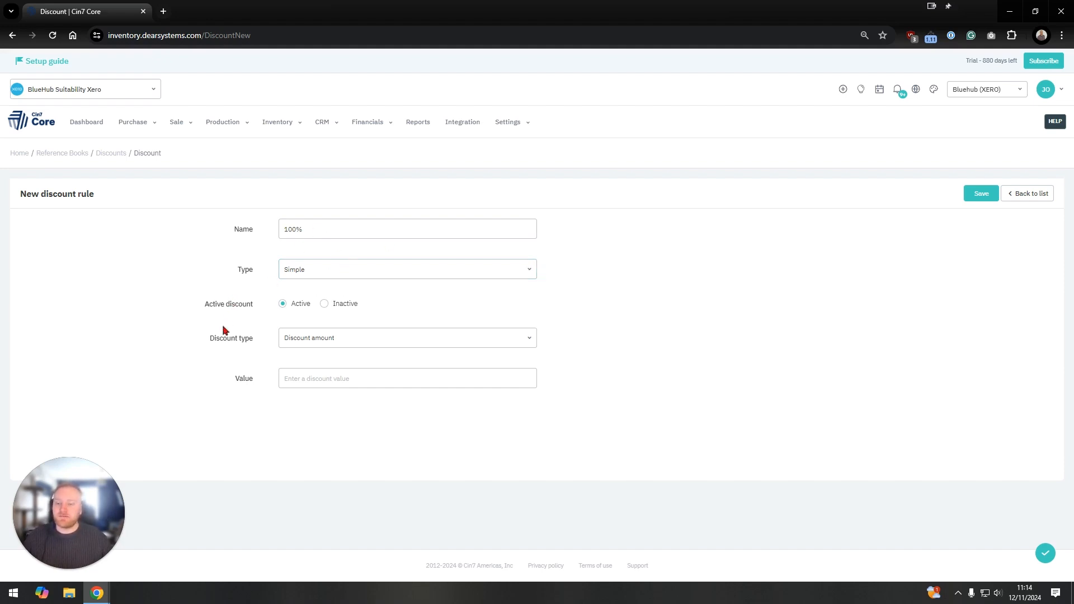
click(338, 339)
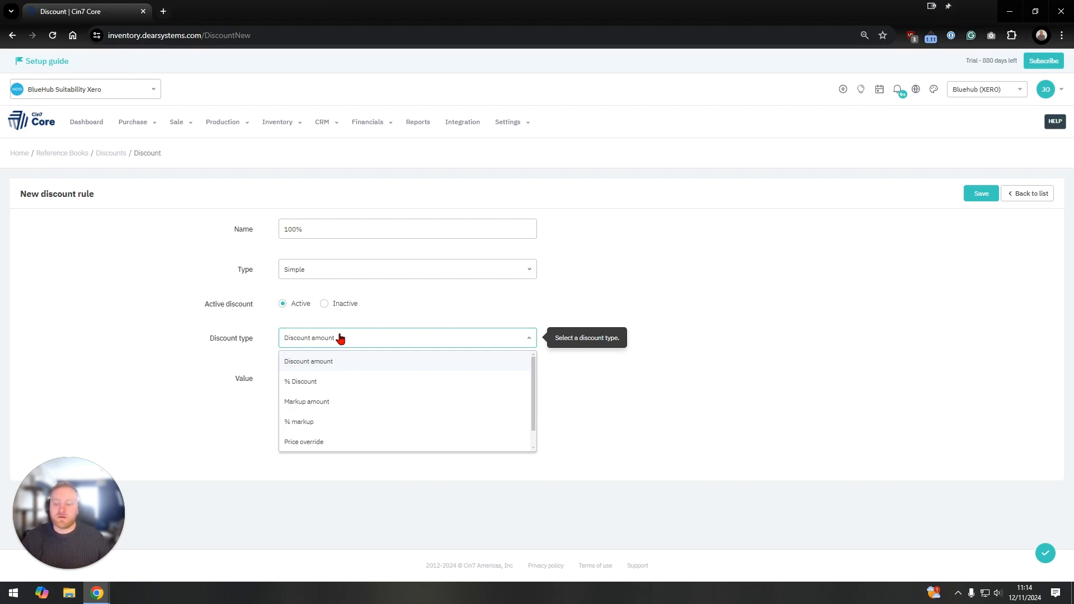
click(370, 386)
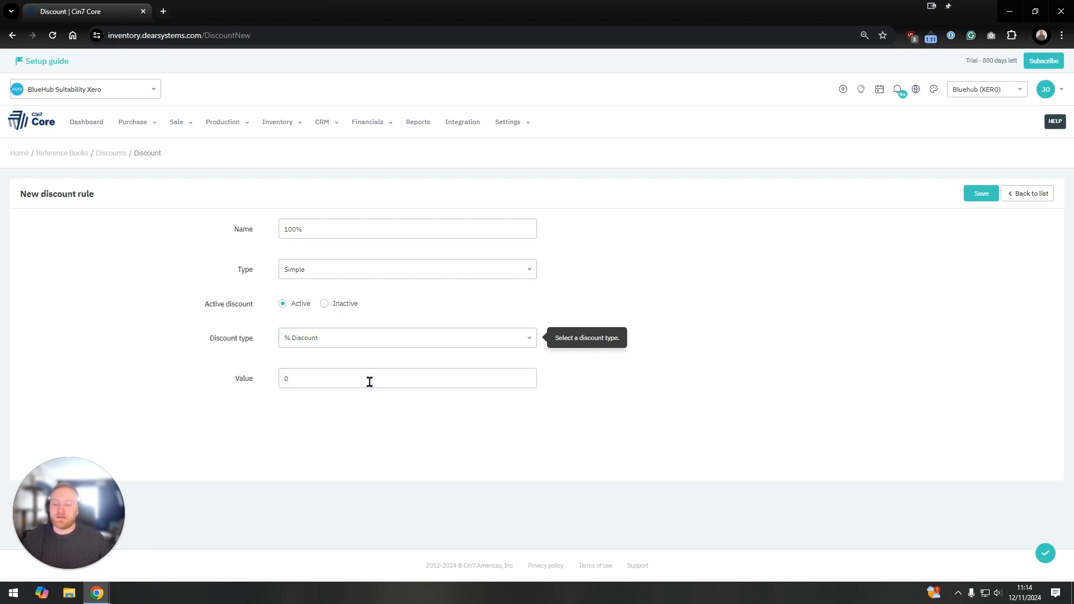
double_click(370, 382)
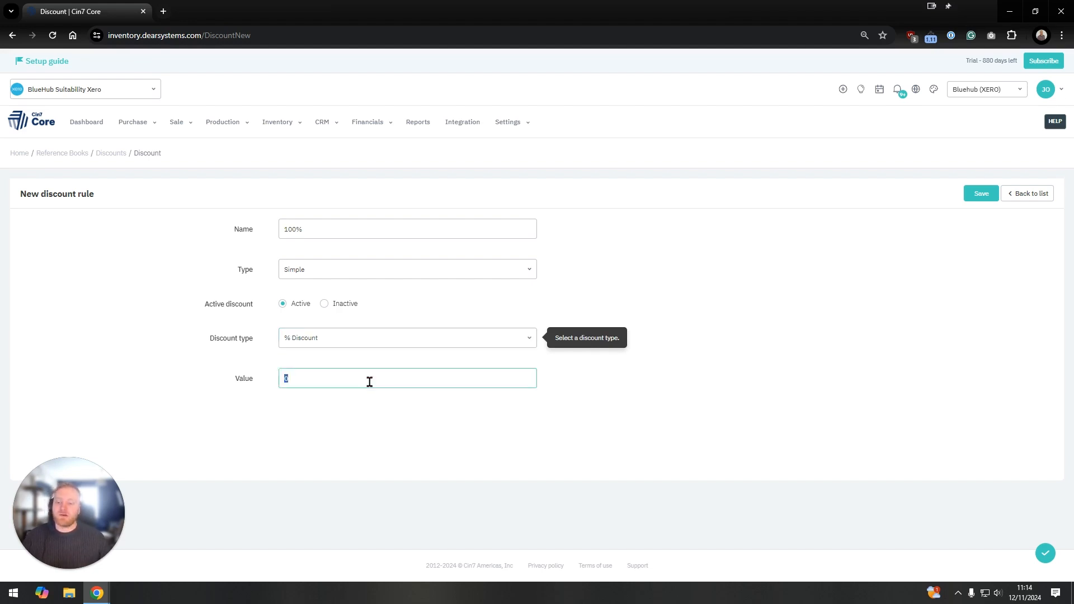
text(100)
click(593, 275)
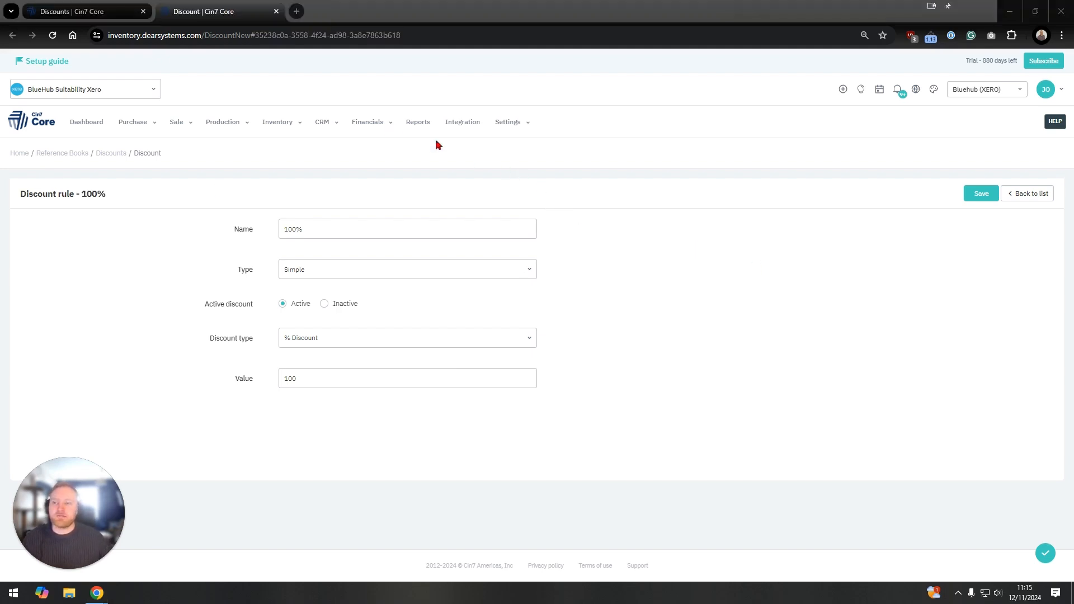
Step: Open the product deals list from the stock section of the reference books
click(510, 127)
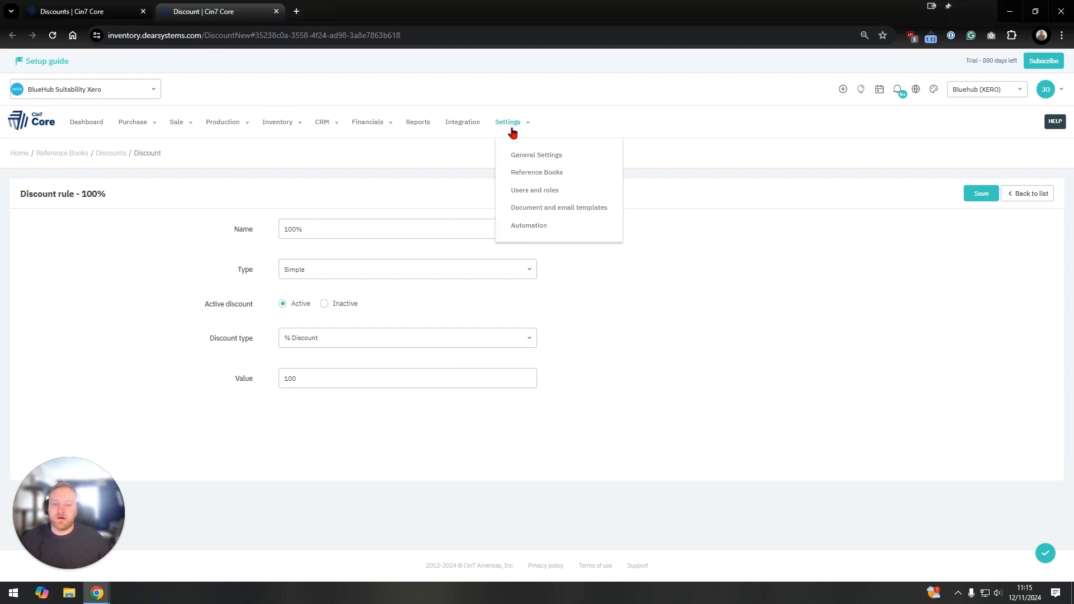
click(535, 175)
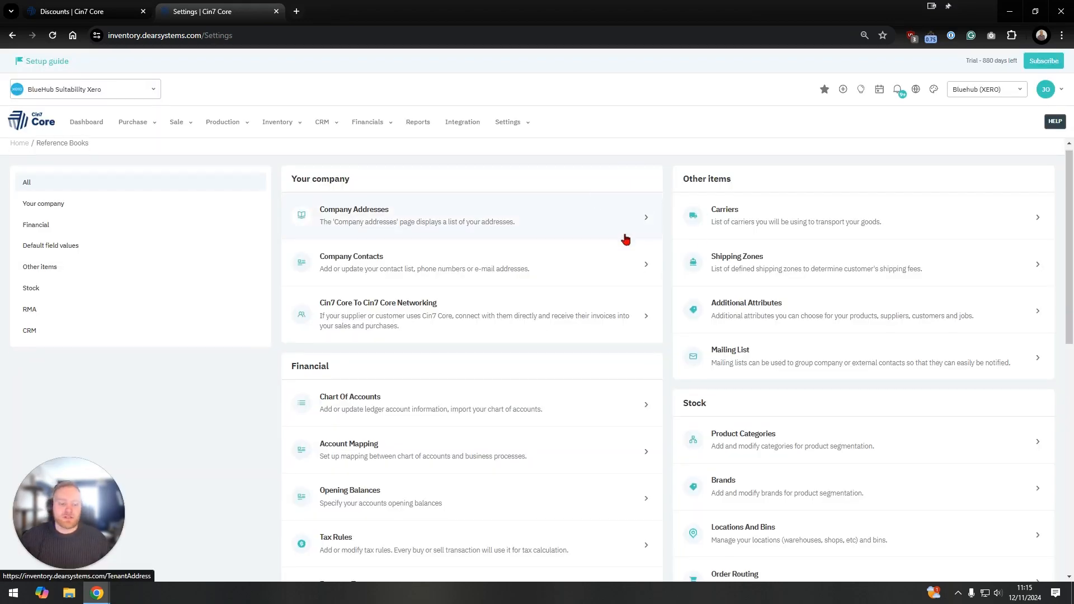
scroll(623, 238, down, 6)
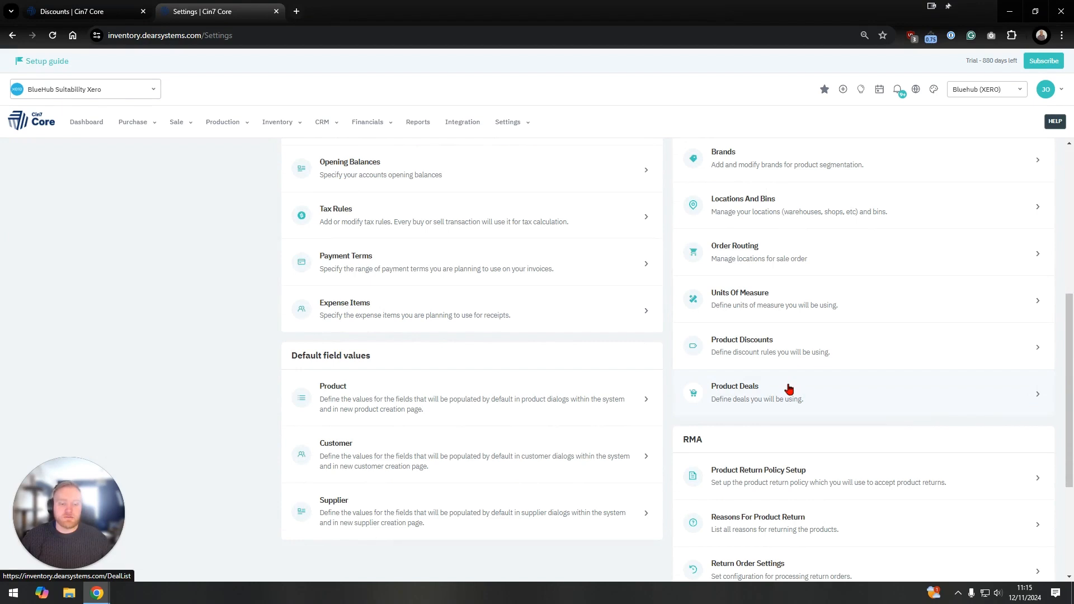
click(789, 388)
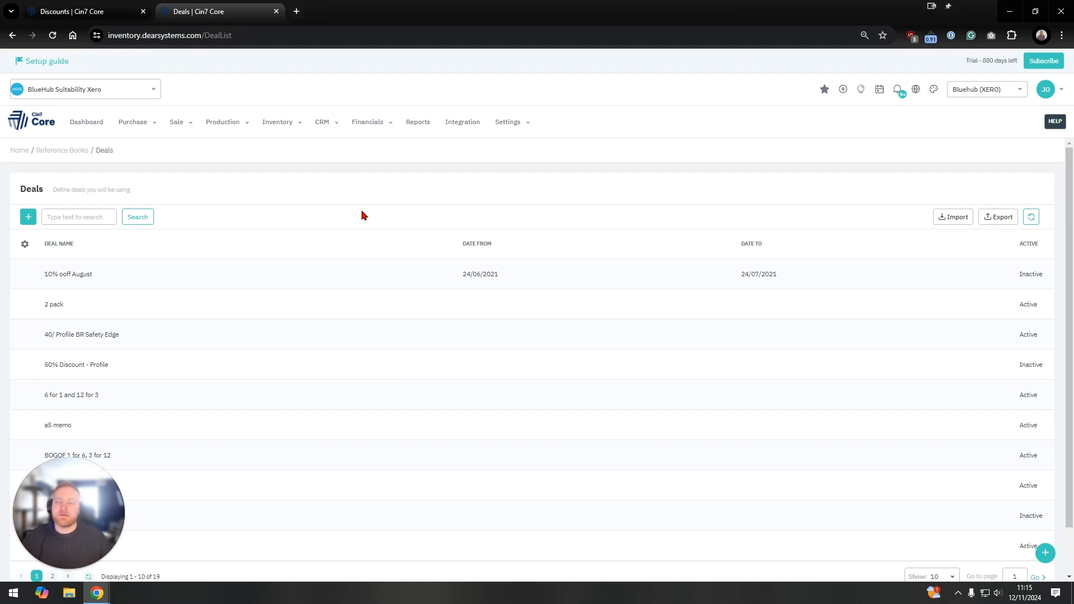
Step: Start a new deal and name it 100% Discount
click(29, 219)
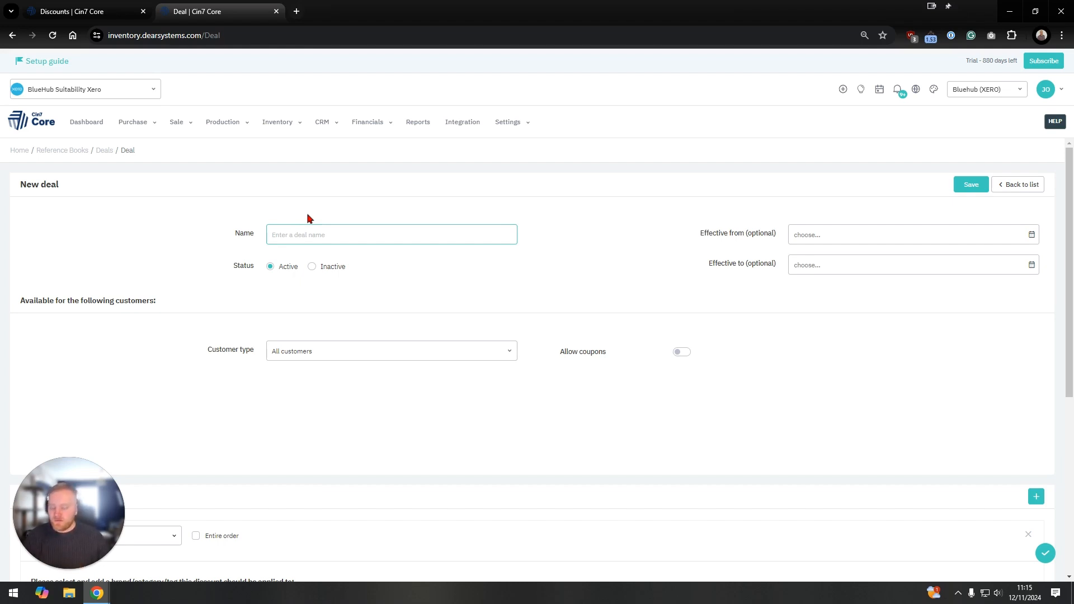
text(100)
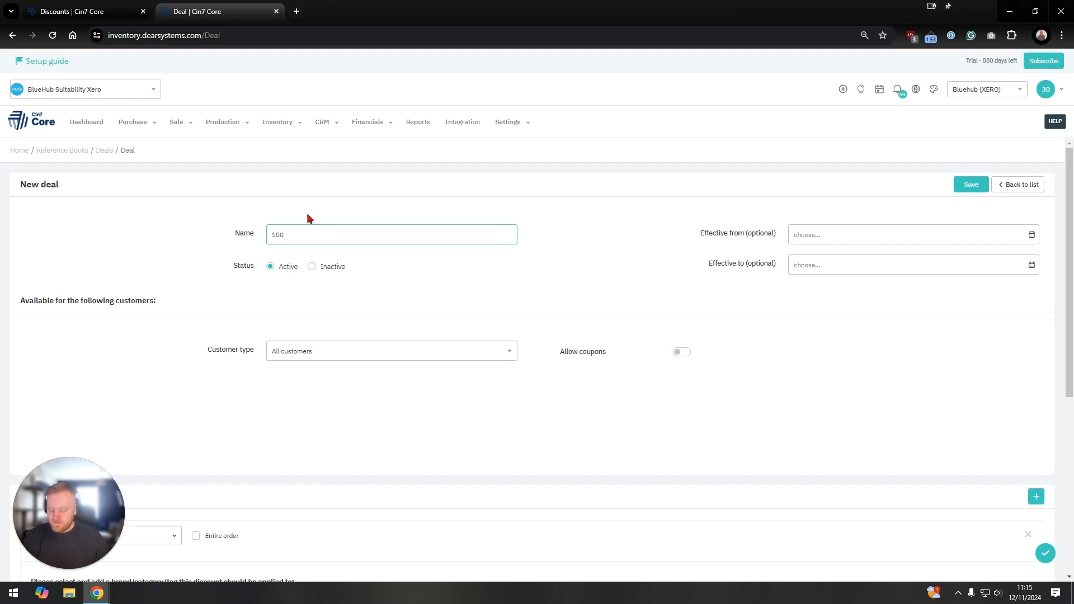
text(% Disco)
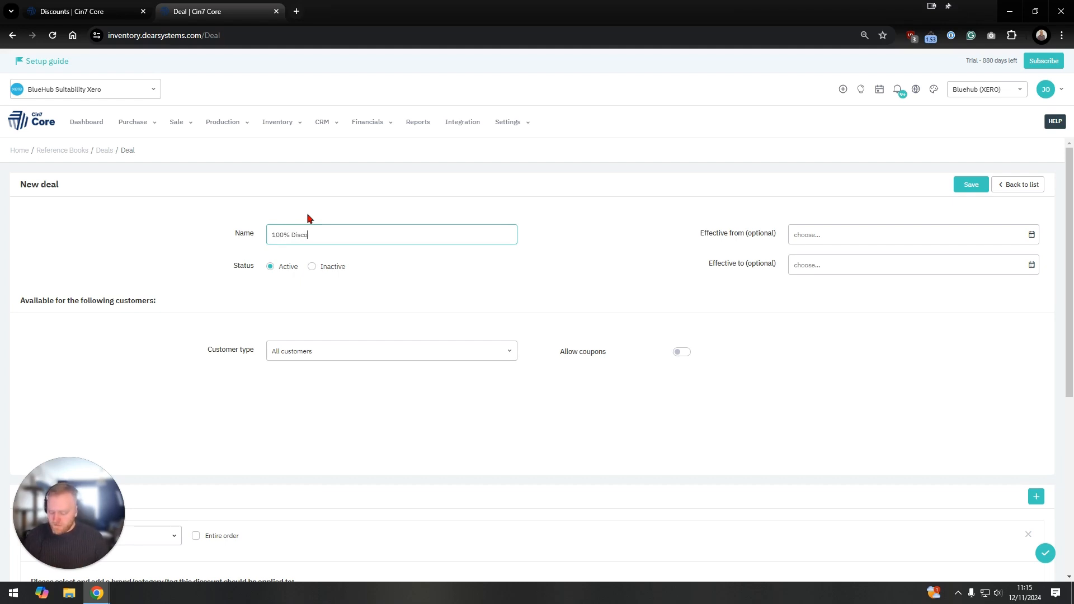
text(unt)
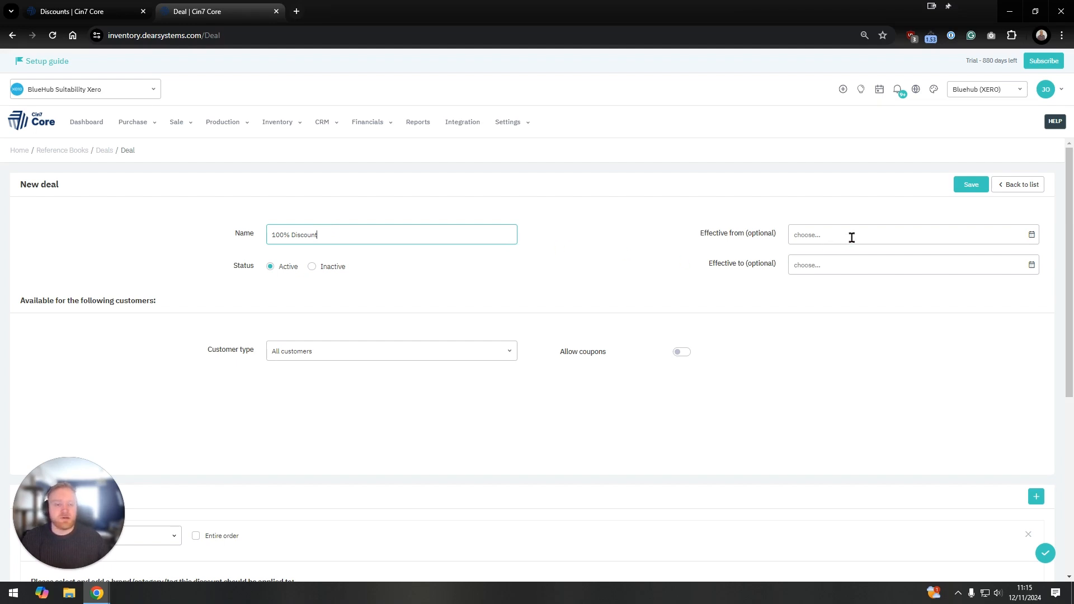
Step: Set both the effective from and effective to dates of the deal to 13/11/2024
click(1030, 240)
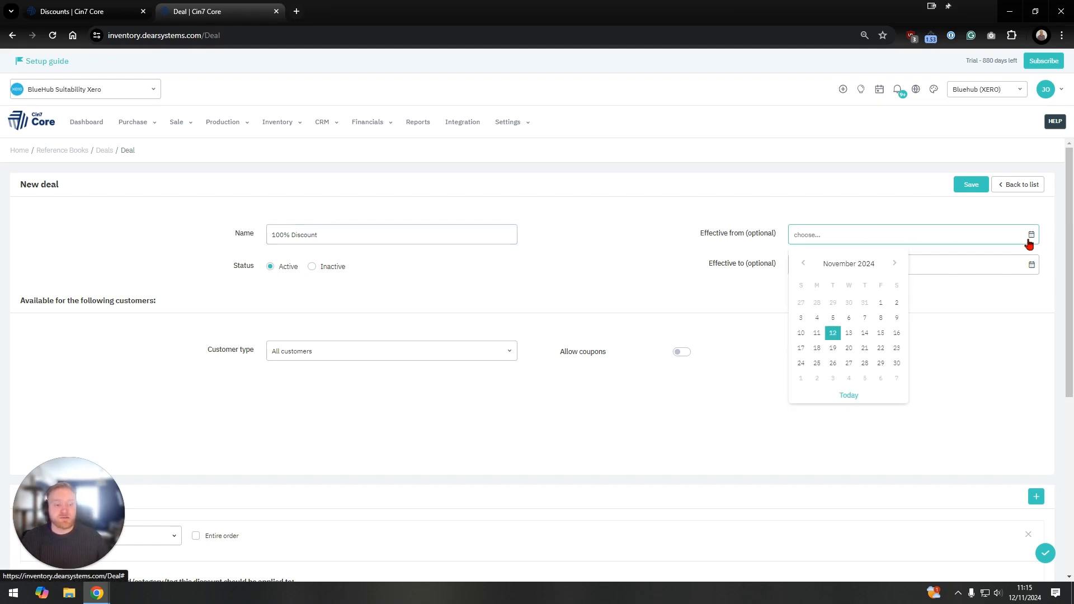
click(847, 330)
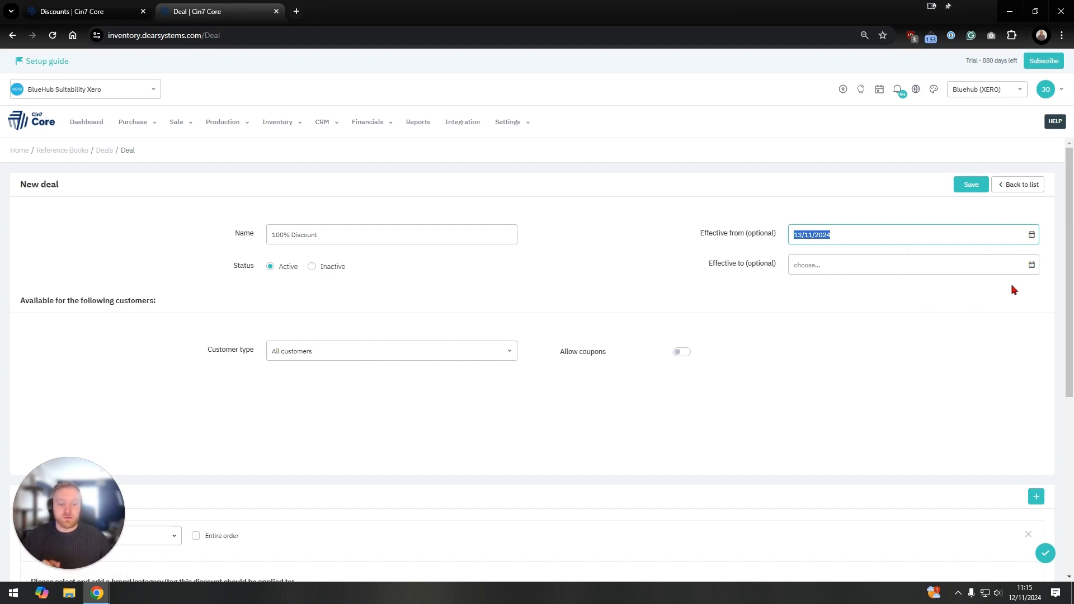
click(1026, 271)
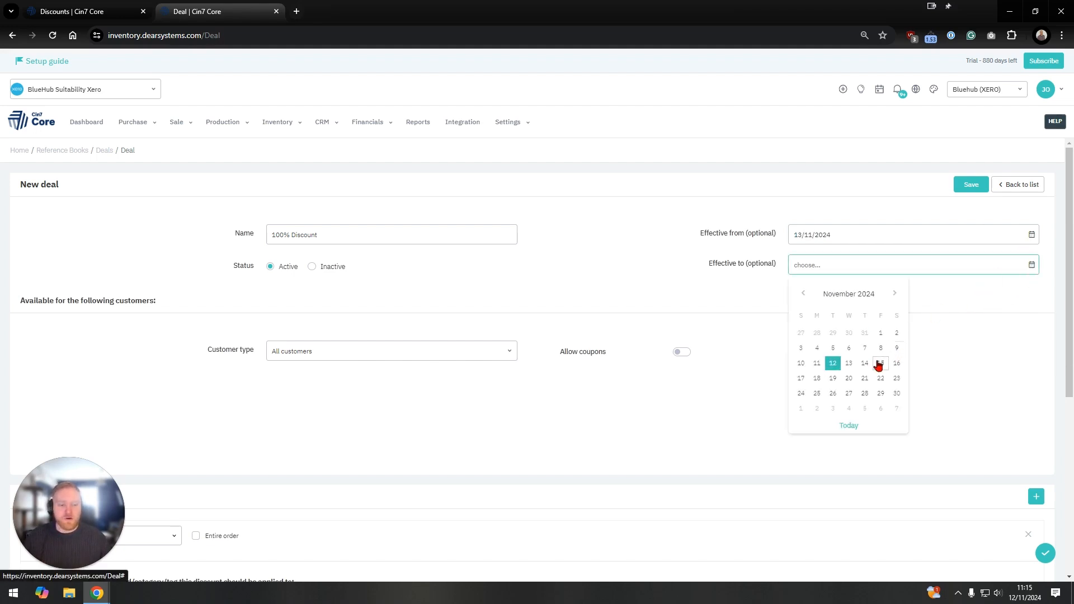
click(850, 363)
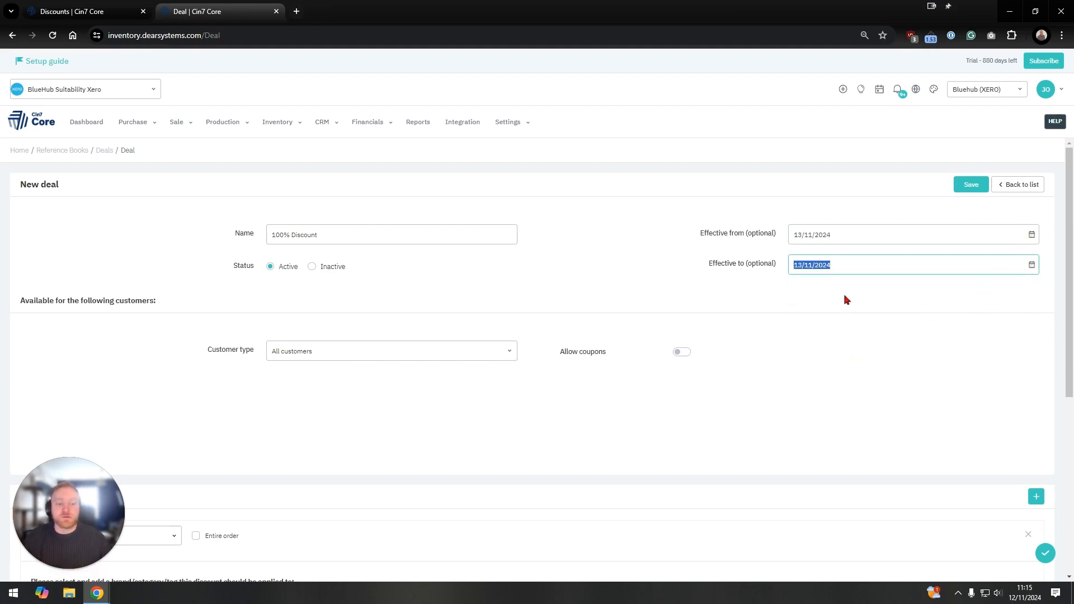
click(846, 296)
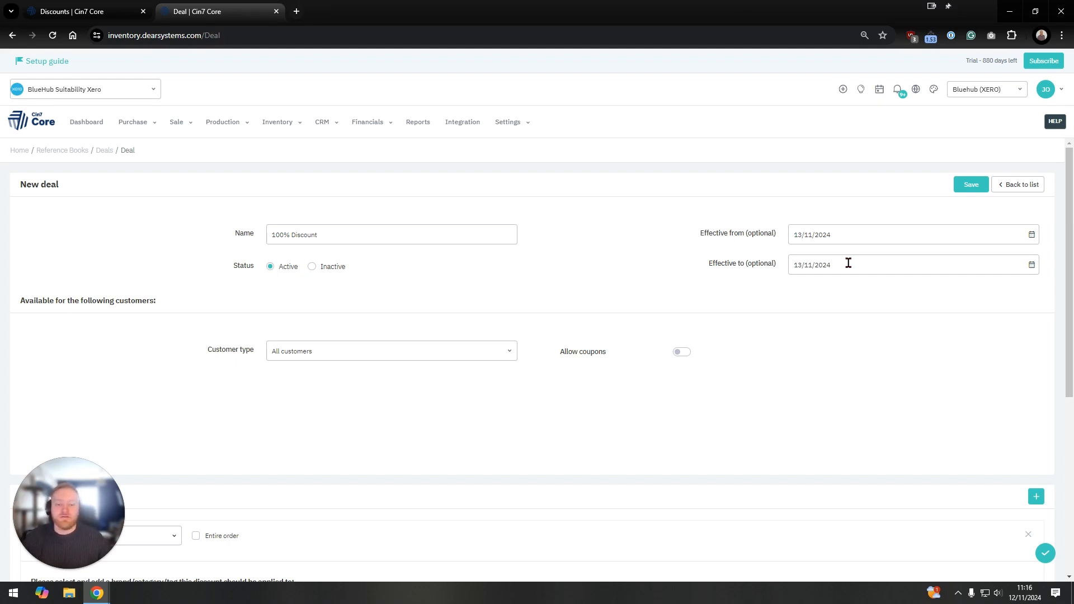
Step: Add the 100% discount to the deal and enable the entire order option for it
scroll(570, 254, down, 2)
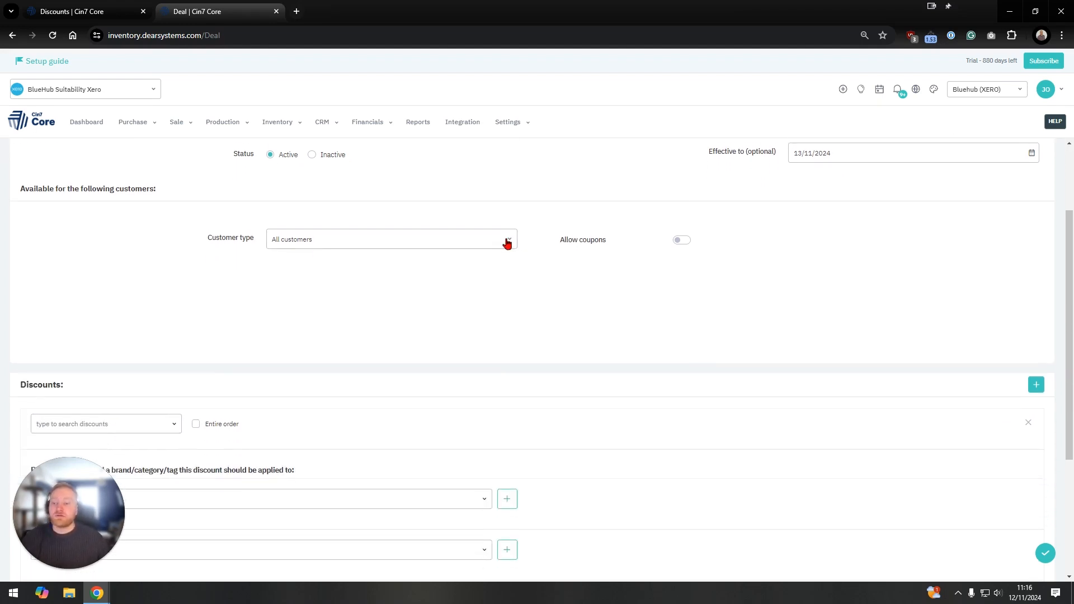
click(507, 242)
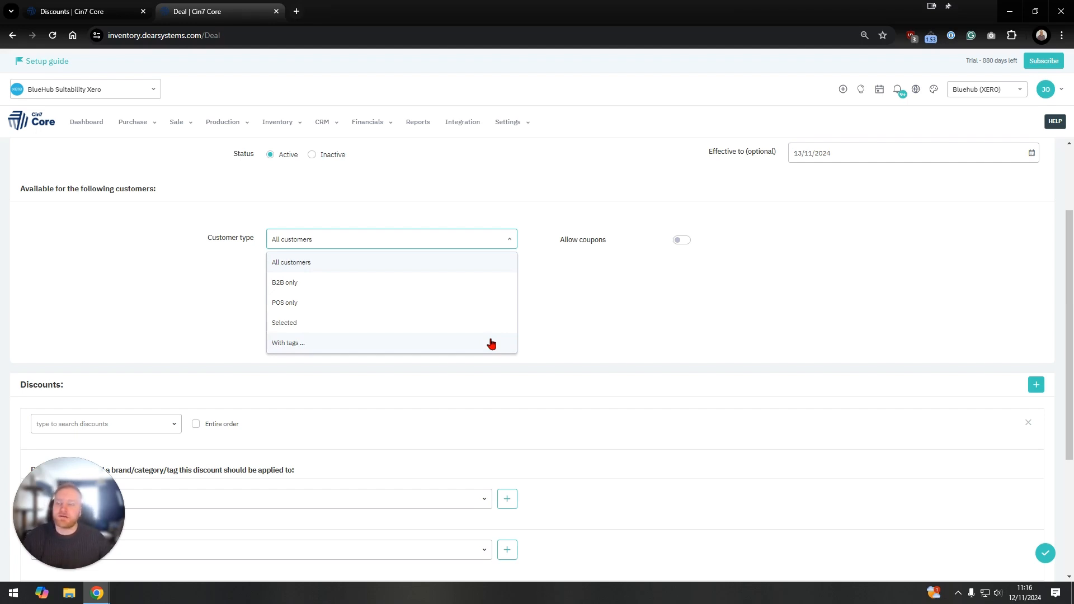
click(551, 339)
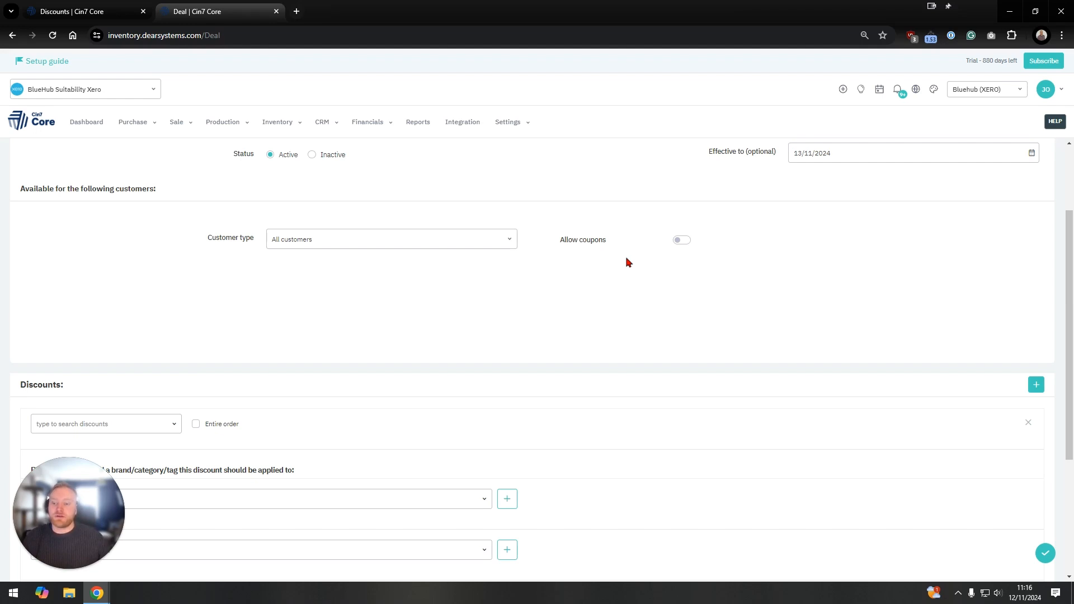
scroll(626, 260, down, 4)
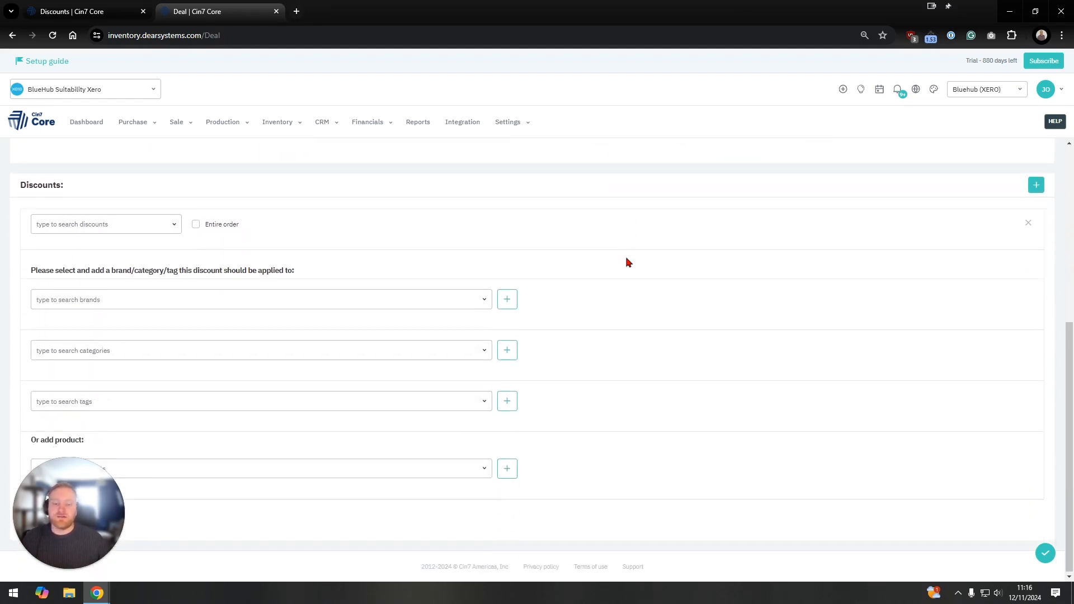
click(173, 227)
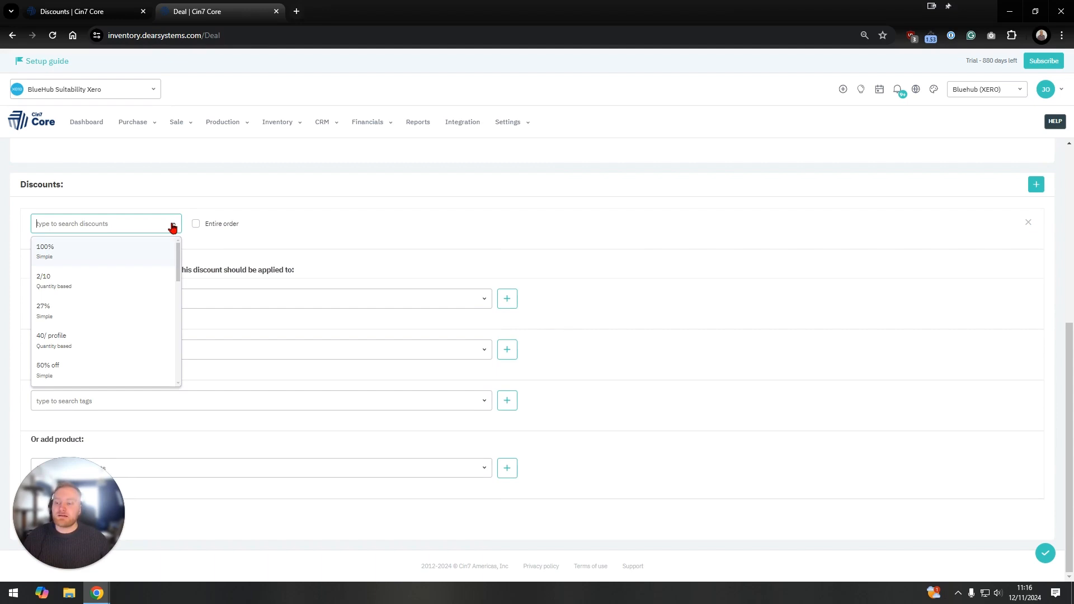
click(138, 249)
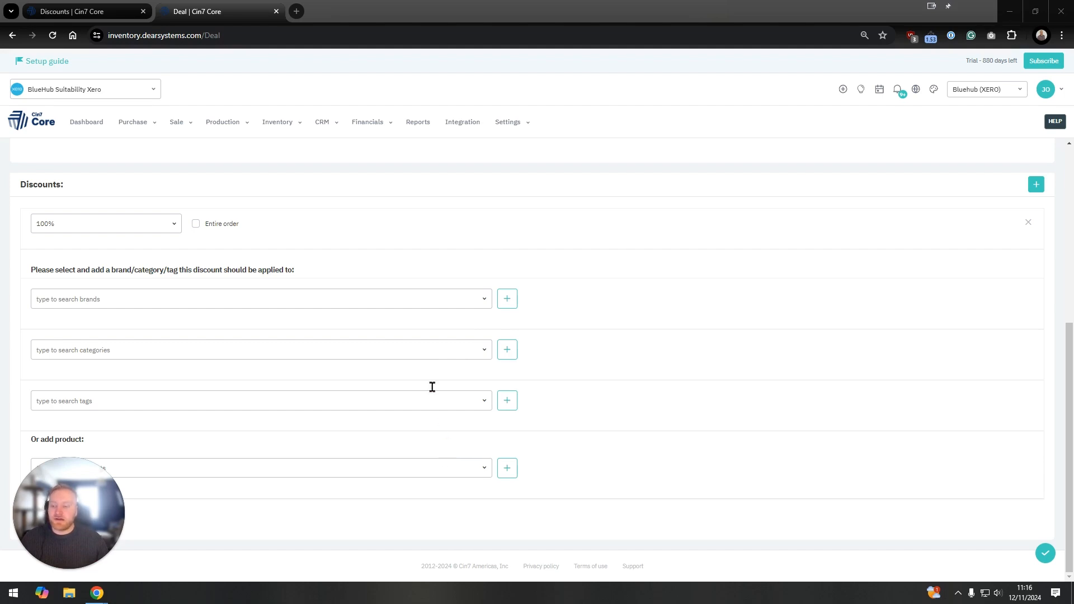
click(196, 225)
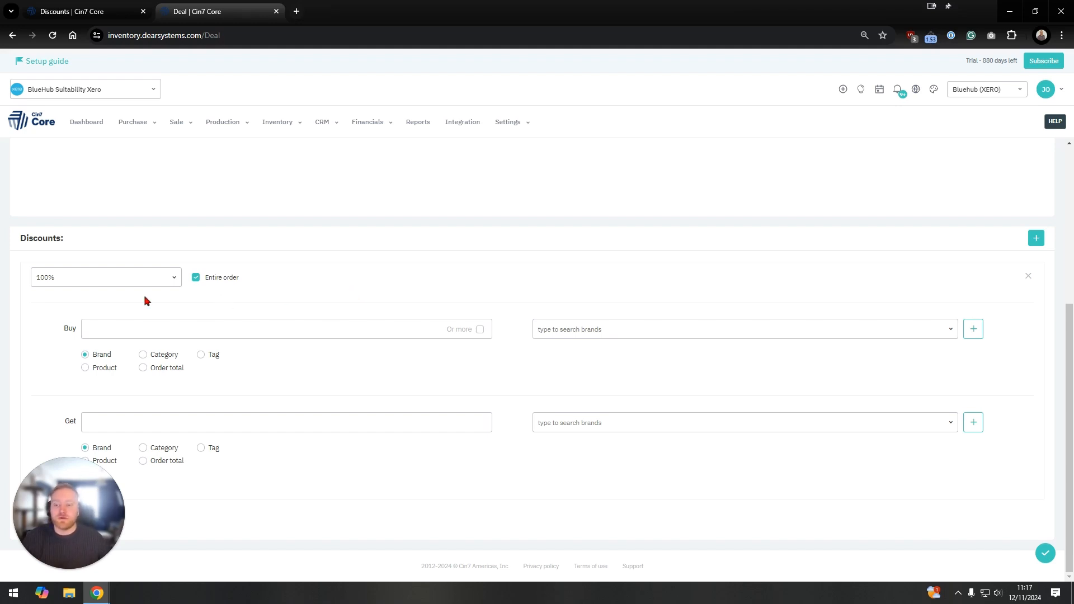
Step: Set the deal's buy condition to 3 or more of a product and add BlueHub Bundle (PW-MS-Bundle) as the qualifying product
click(181, 328)
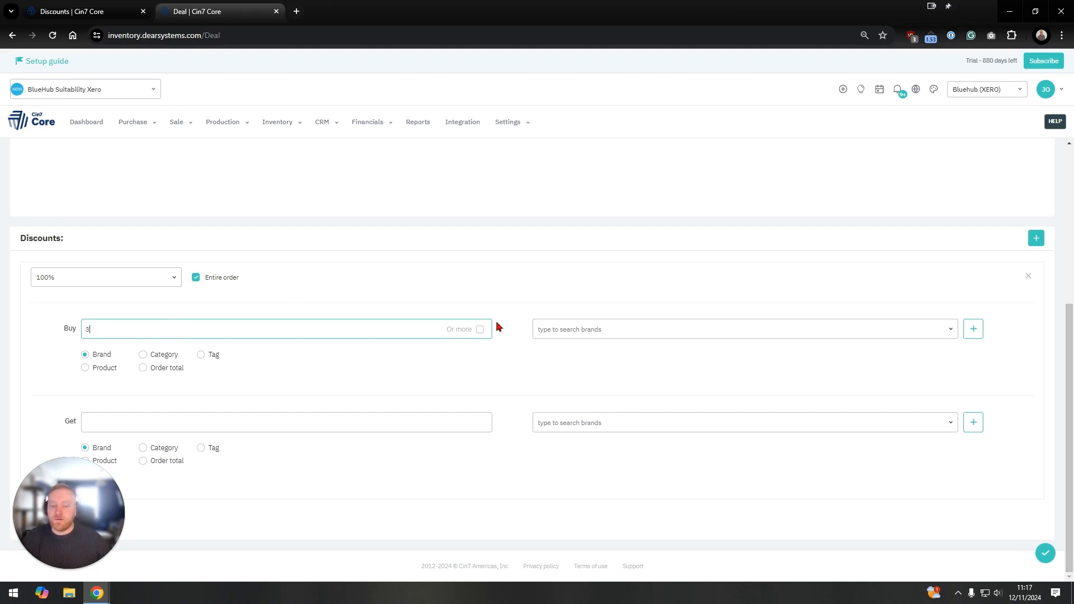
click(478, 329)
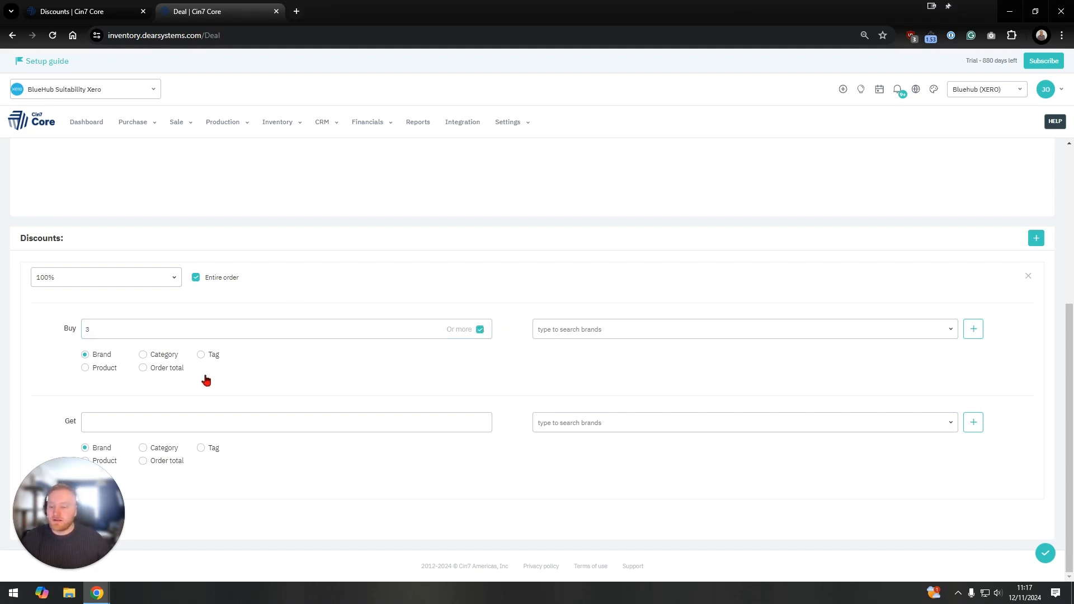
click(92, 369)
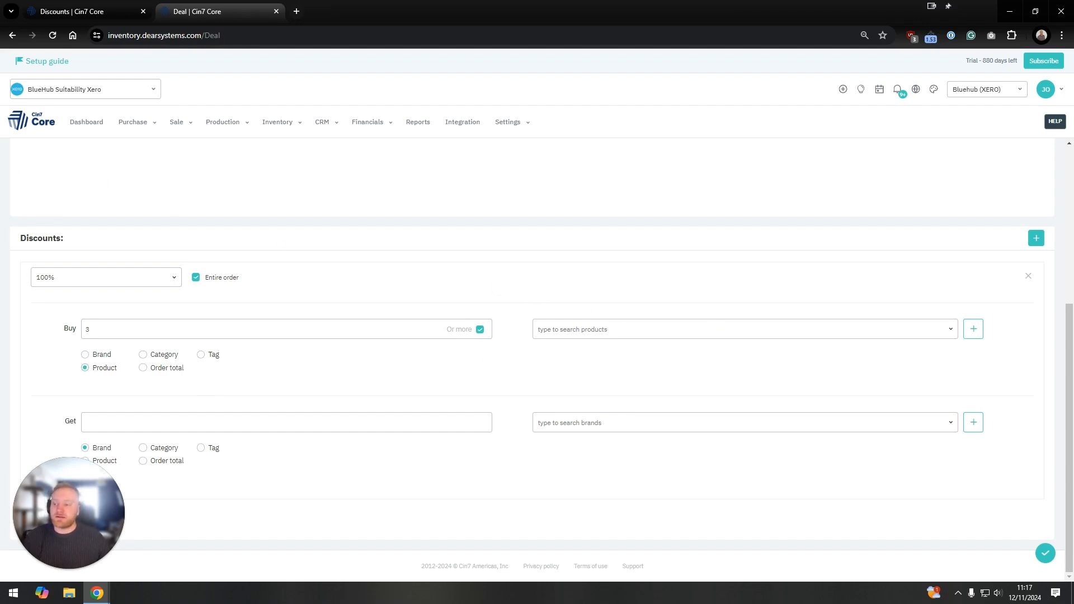
click(626, 332)
text(PW-MS-Bundle)
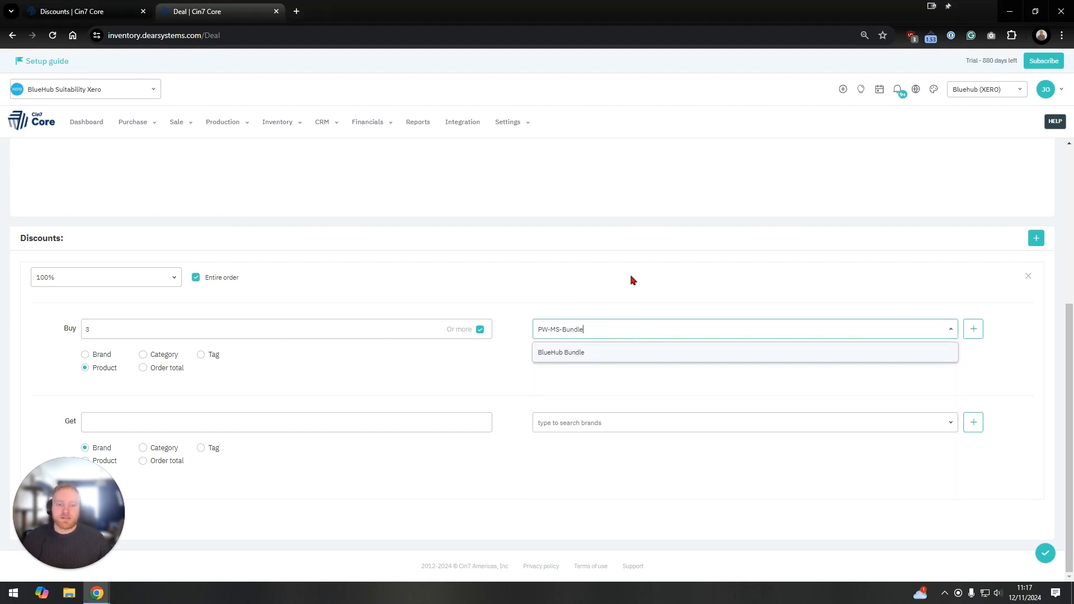
click(575, 353)
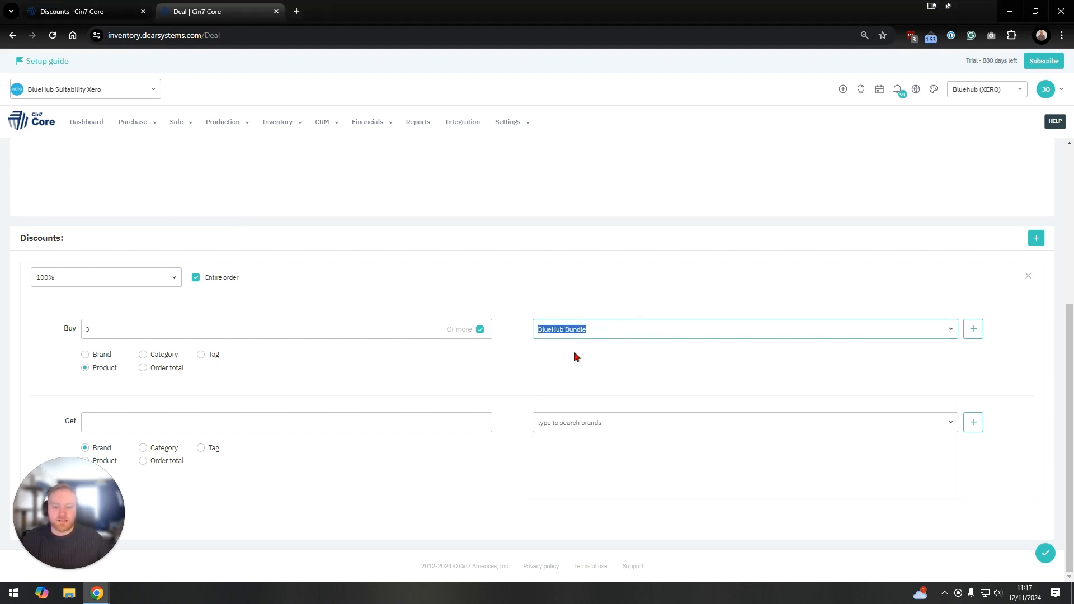
click(973, 329)
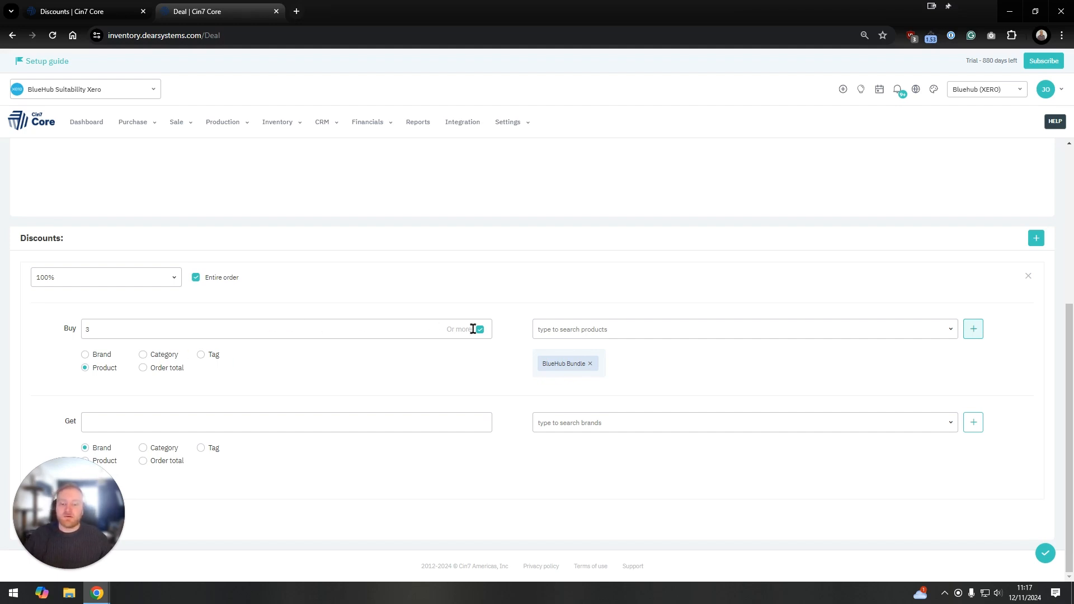
Step: Set the deal's get reward to 1 of a product, add BlueHub Bundle (PW-MS-Bundle) as the rewarded product, and save the deal
click(420, 419)
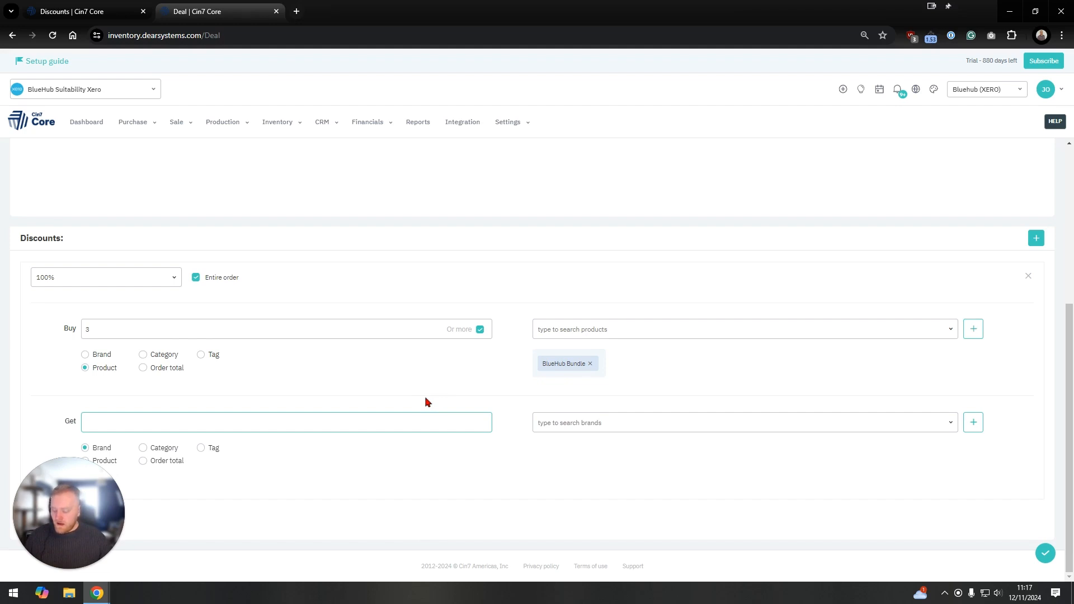
text(1)
click(574, 415)
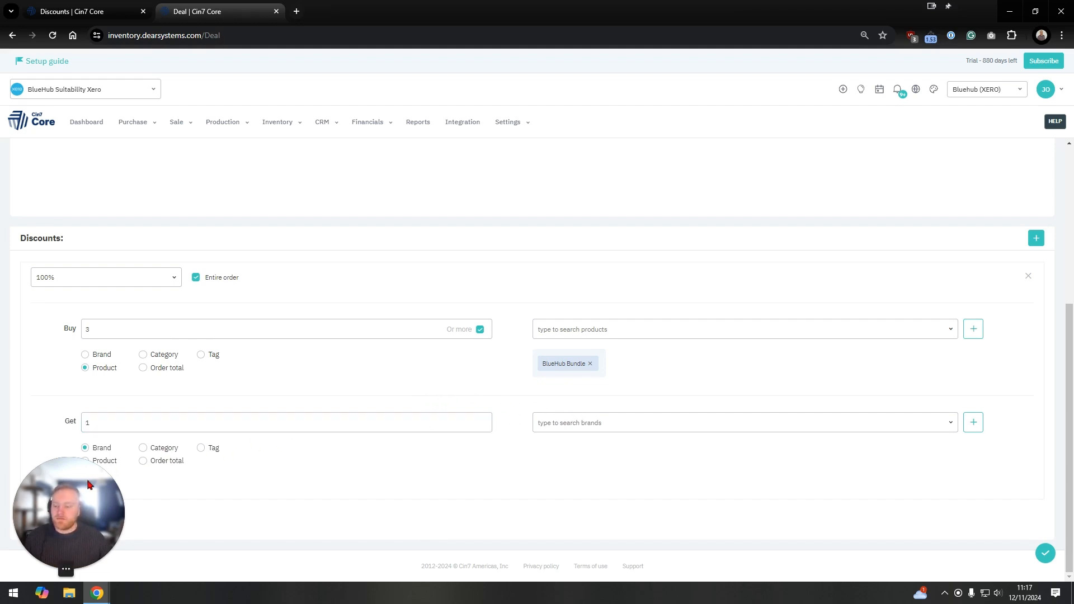
drag(63, 470, 64, 302)
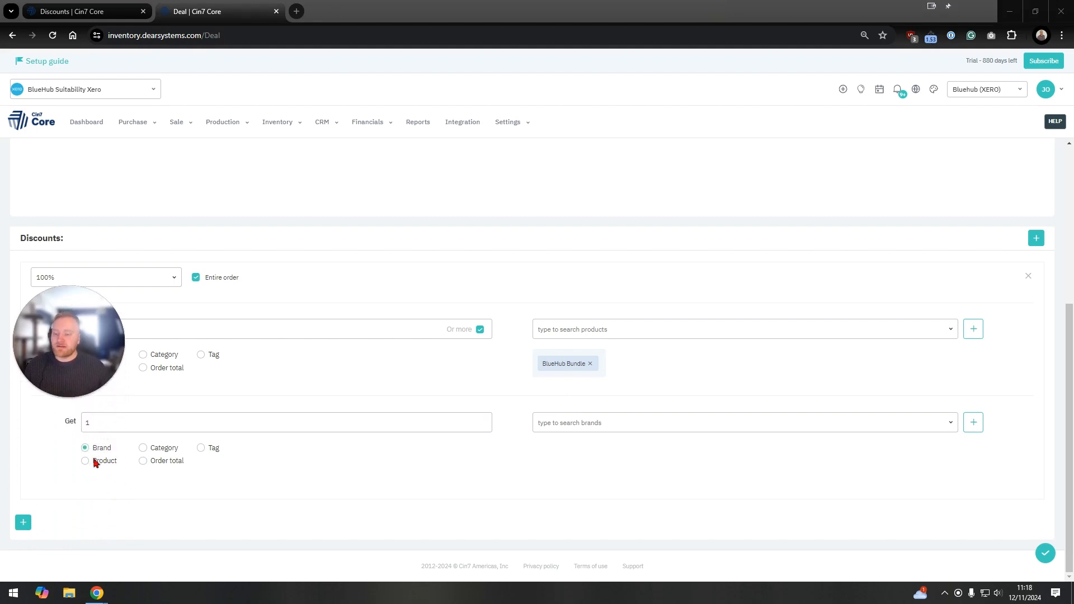
click(89, 461)
drag(94, 343, 93, 512)
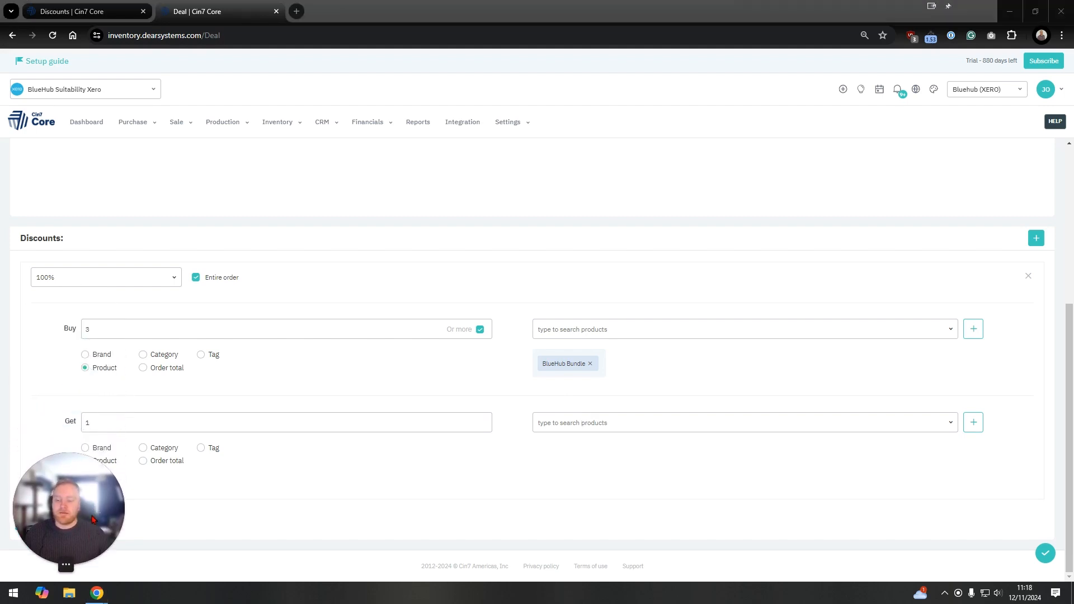
click(641, 427)
text(PW-MS-Bundle)
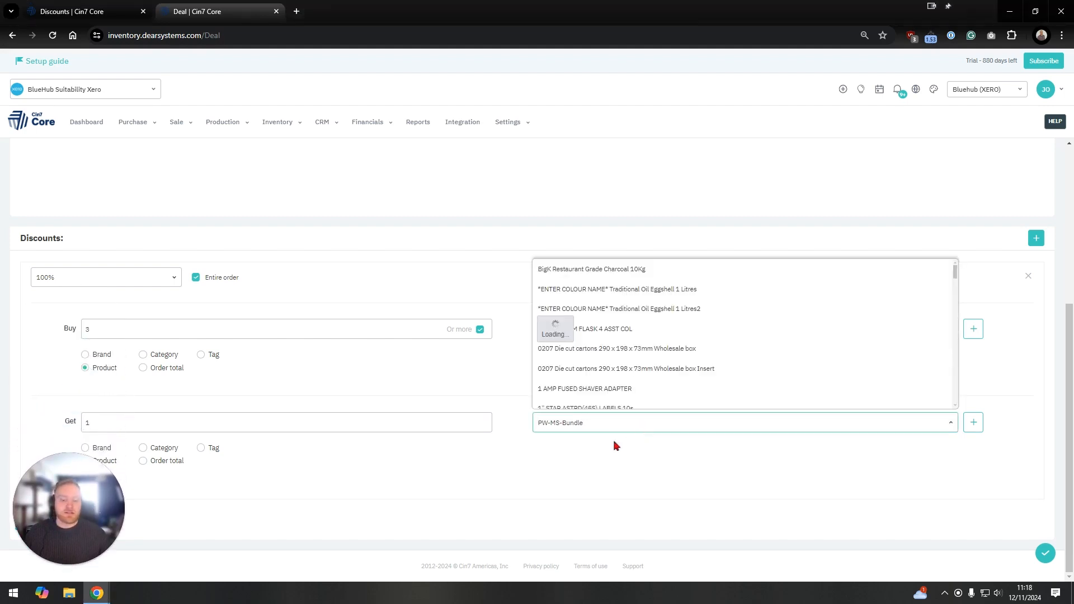
click(599, 445)
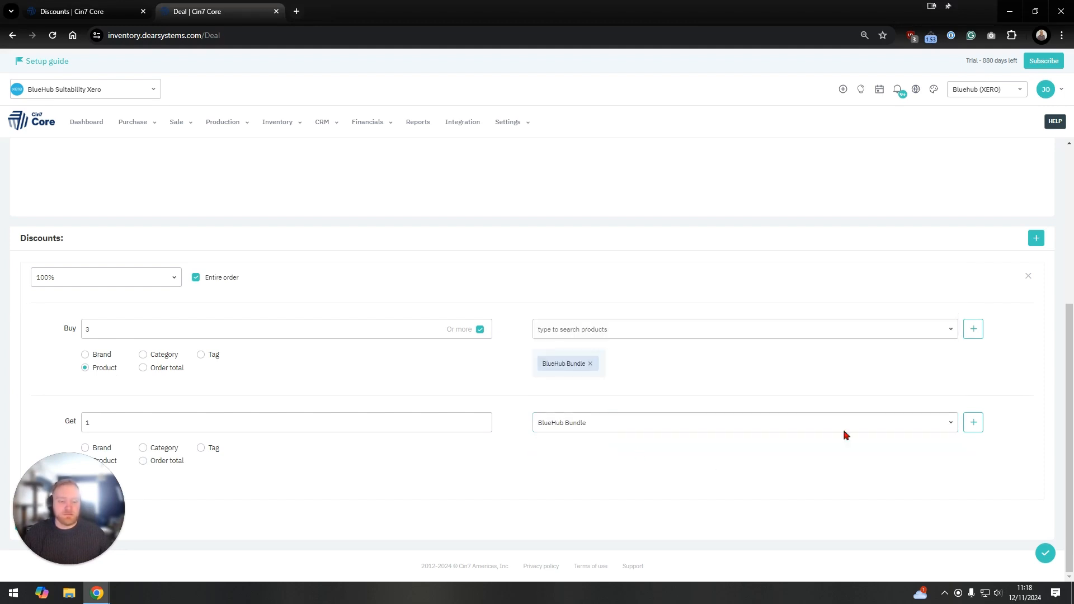
click(974, 426)
click(1045, 552)
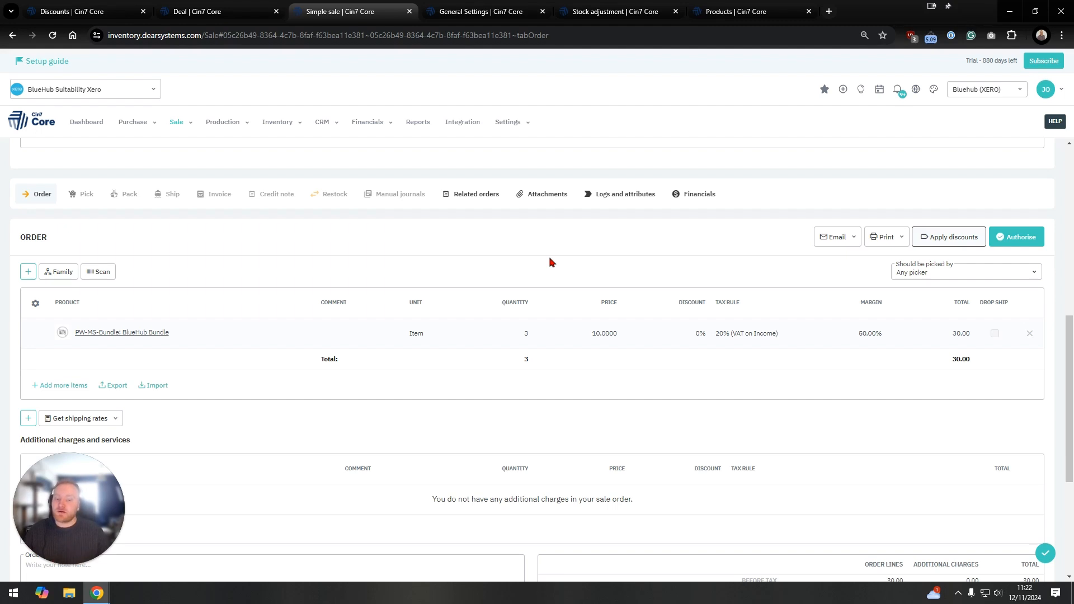
Step: Set the BlueHub Bundle quantity to 4 in the simple sale order and apply the discounts to the order
click(513, 336)
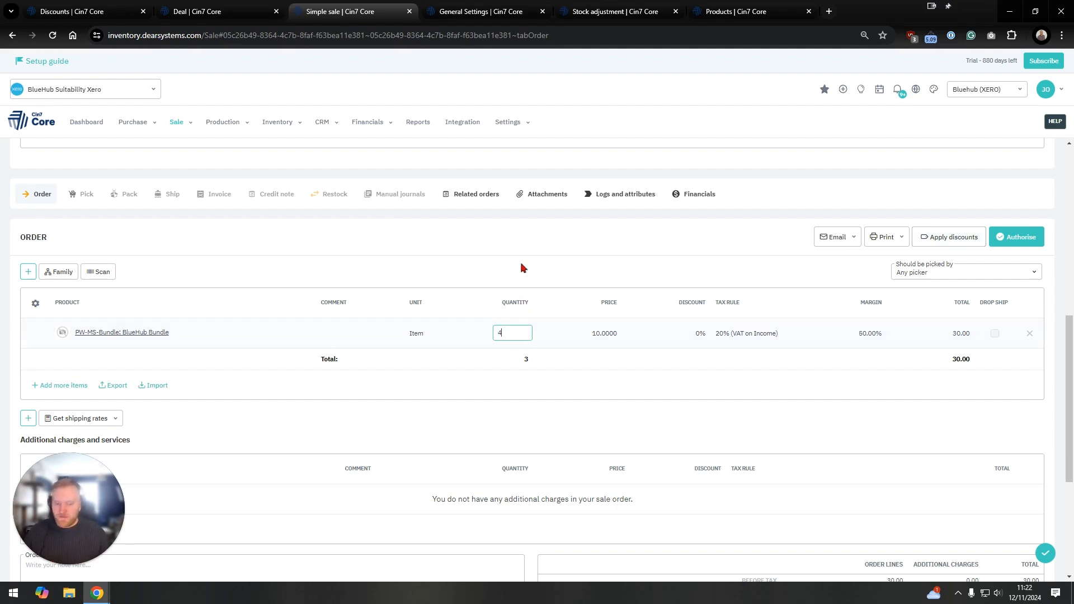
text(4)
click(928, 237)
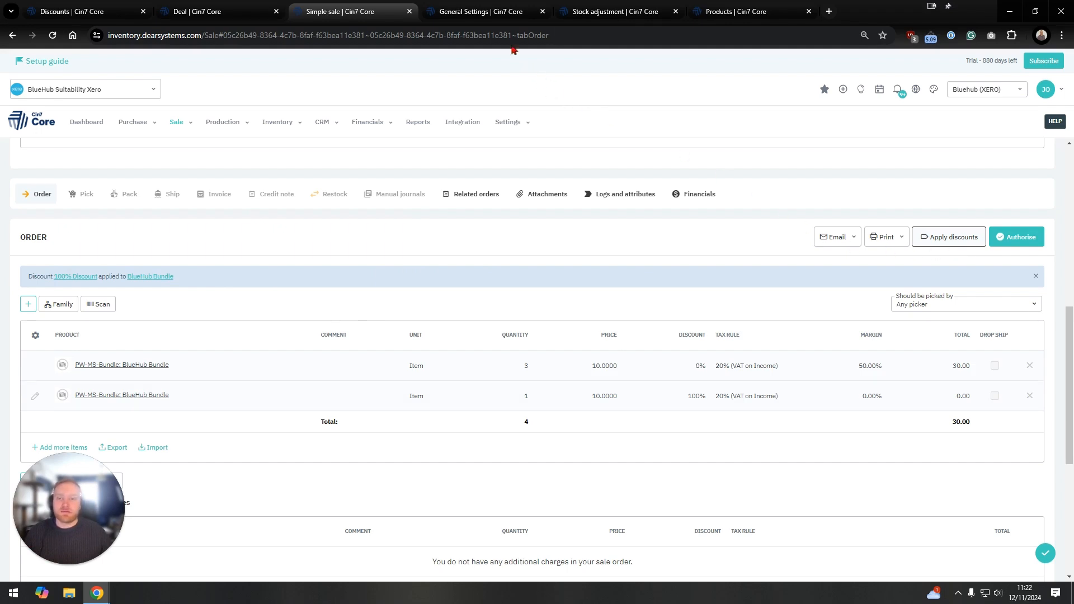
Step: Check the option for automatically applying discounts and deals in General Settings, and authorise the simple sale order as a backorder
click(491, 21)
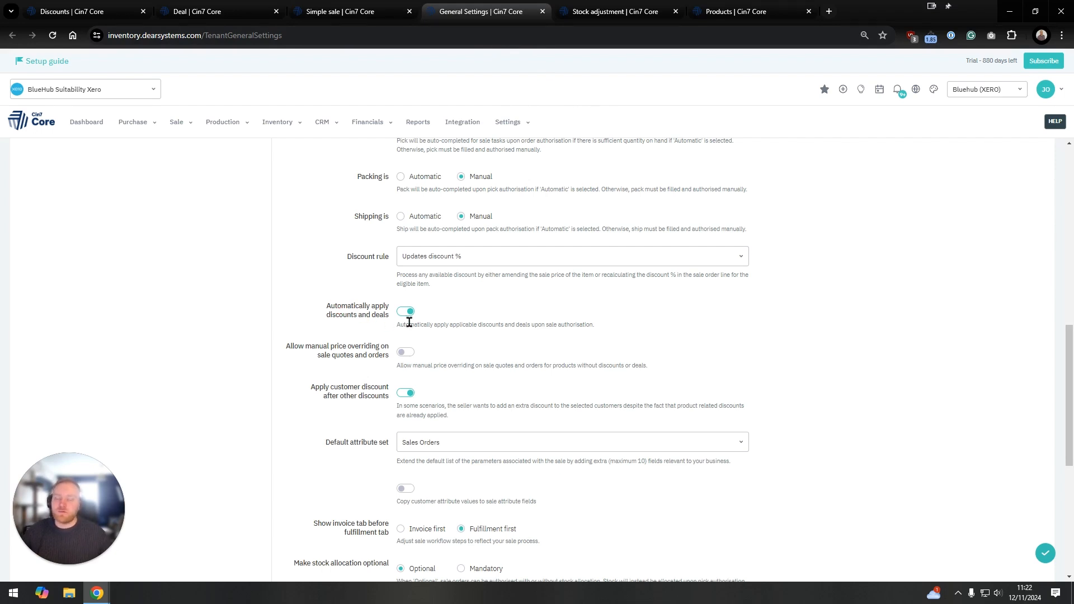
click(341, 11)
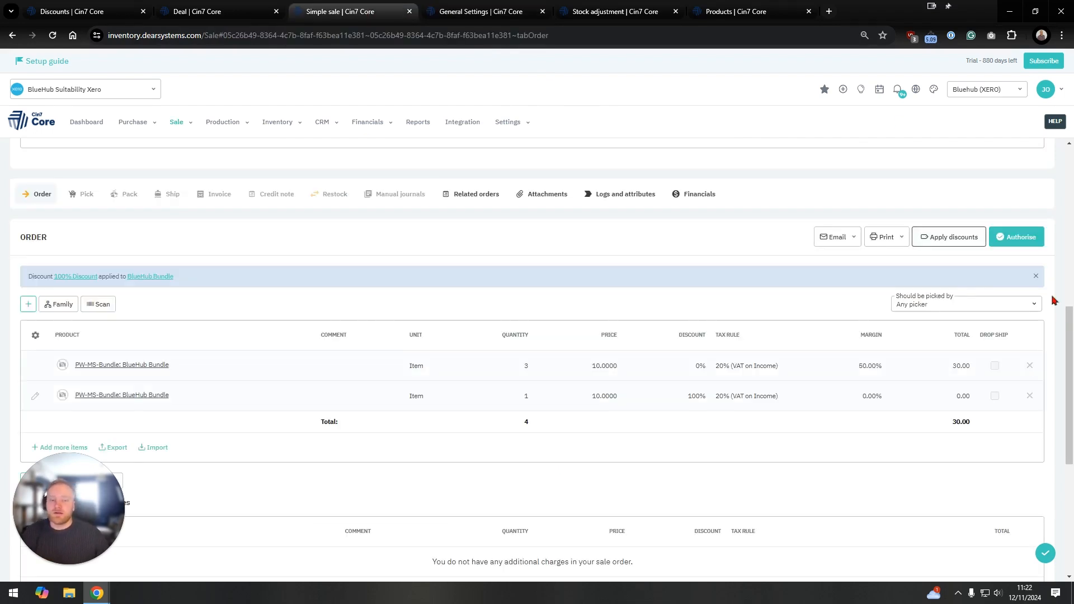
click(1011, 244)
click(984, 261)
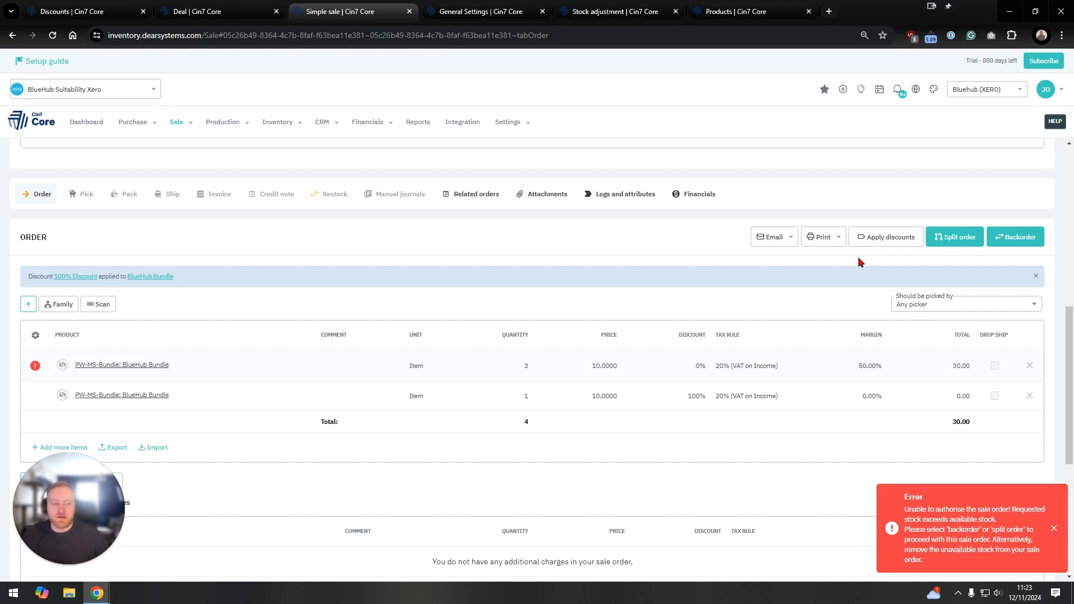
click(1001, 237)
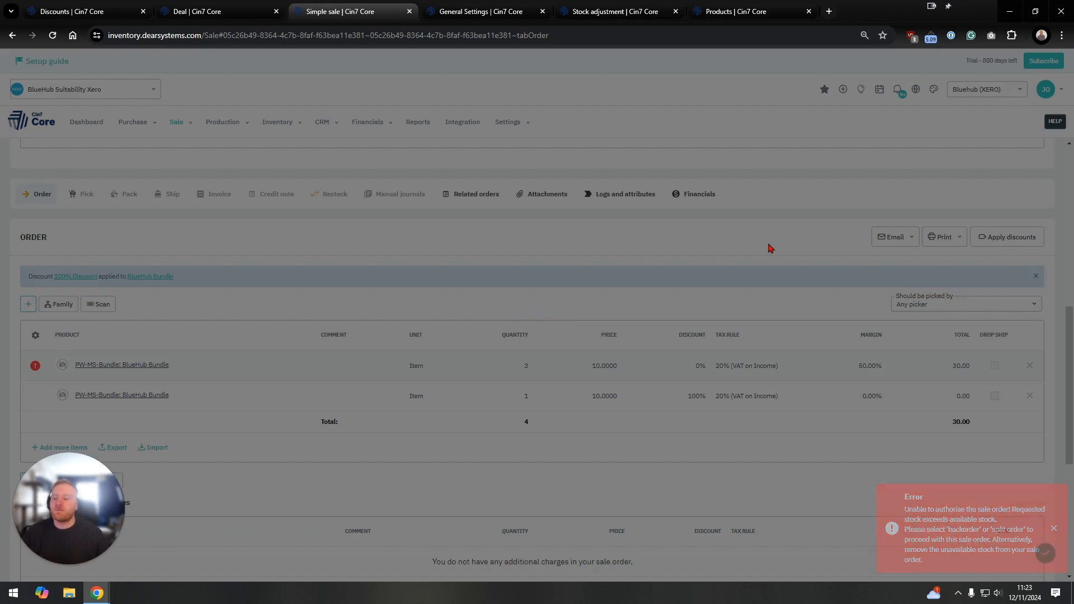